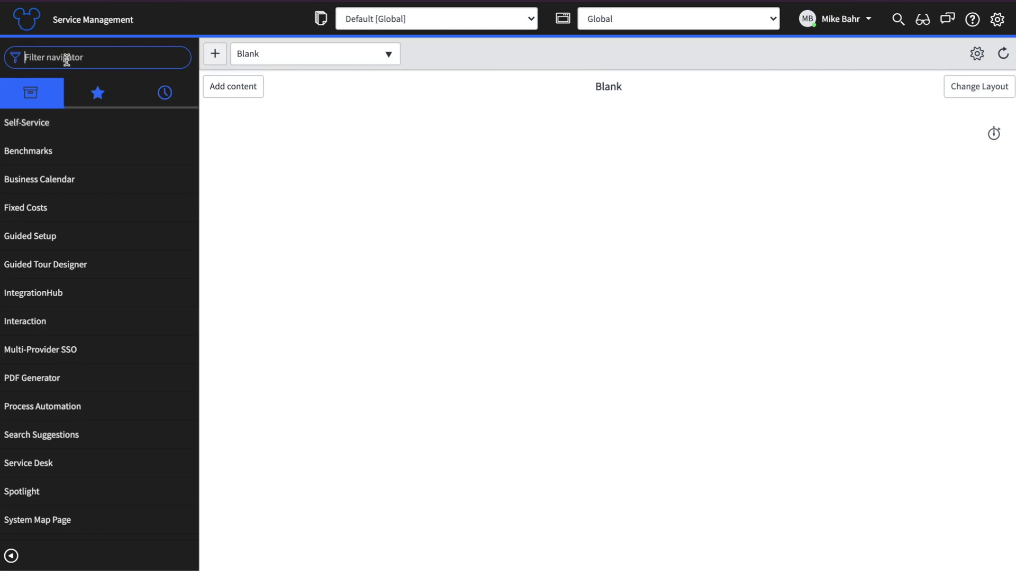
Step: Open Plugins and search 'single sign' to find the Multiple Provider SSO Installer already installed
text(plugins)
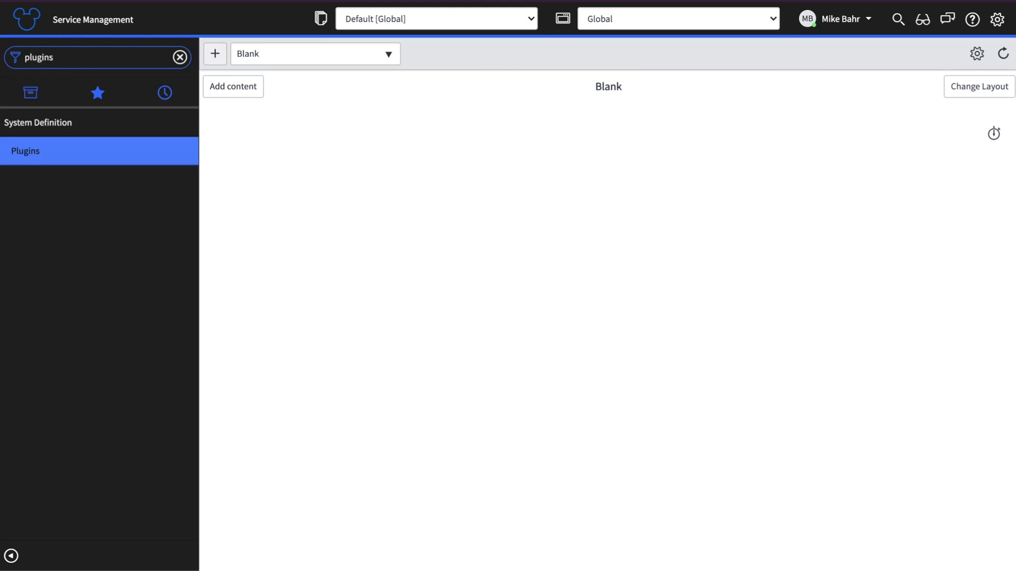
click(36, 151)
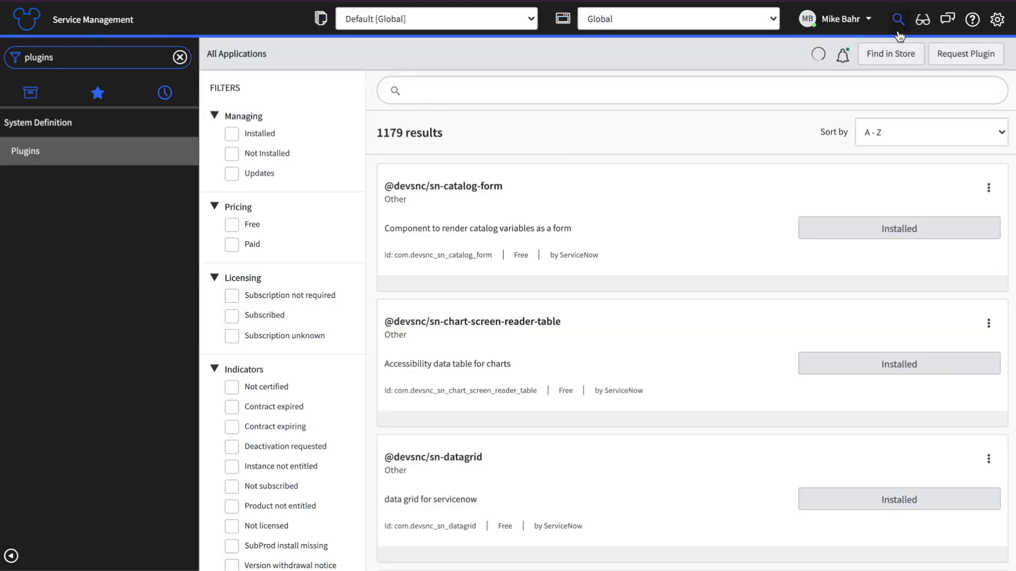
click(494, 103)
text(s)
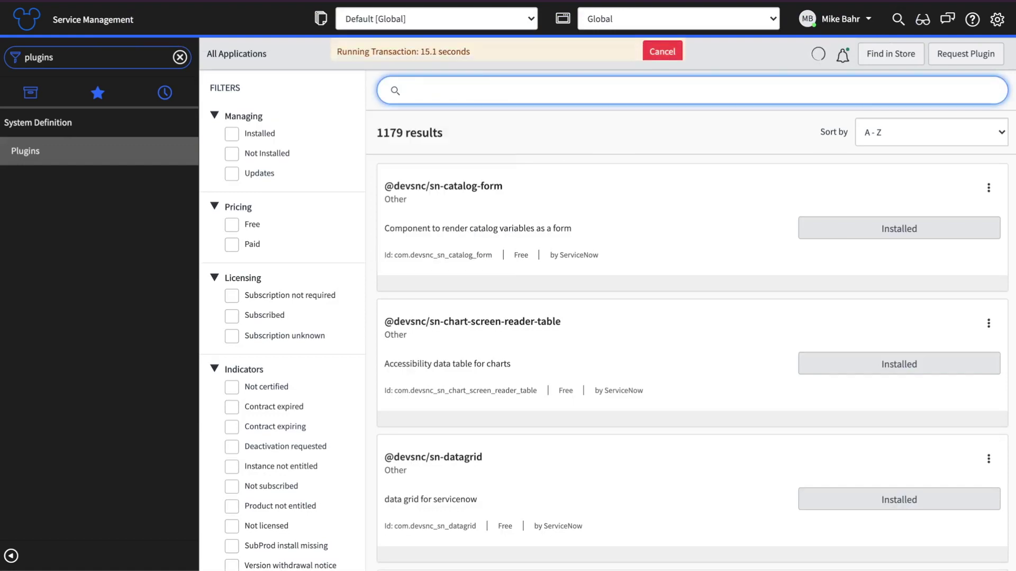
text(ingle sign)
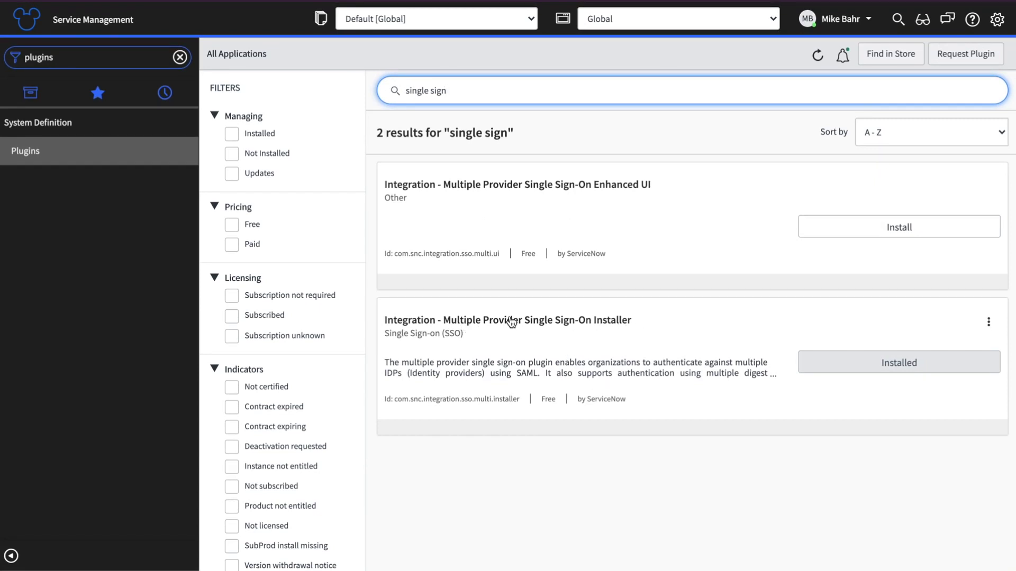
Step: Filter the navigator for 'sso' and open Multi-Provider SSO Properties, then its Identity Providers list
click(67, 57)
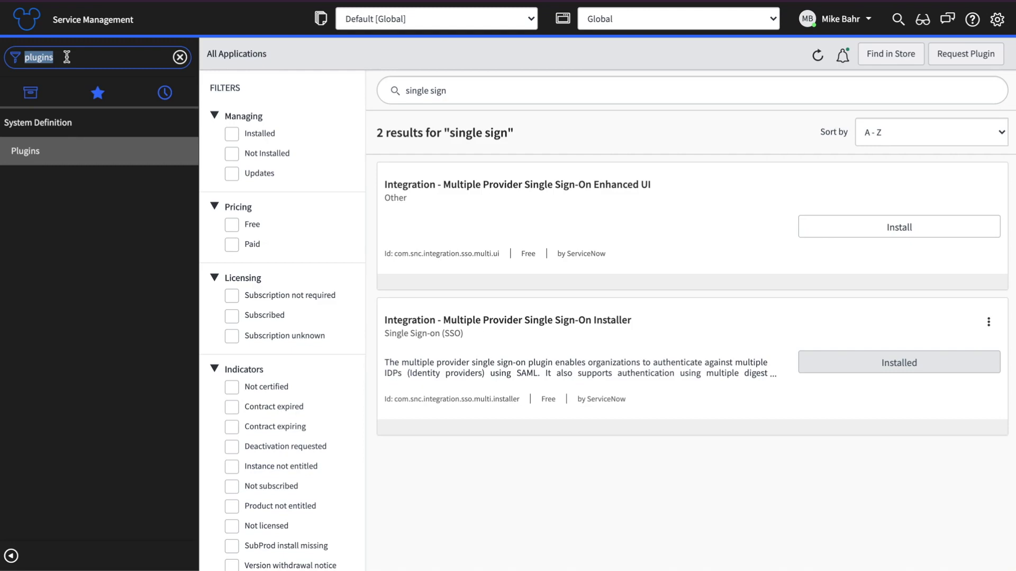
text(sso)
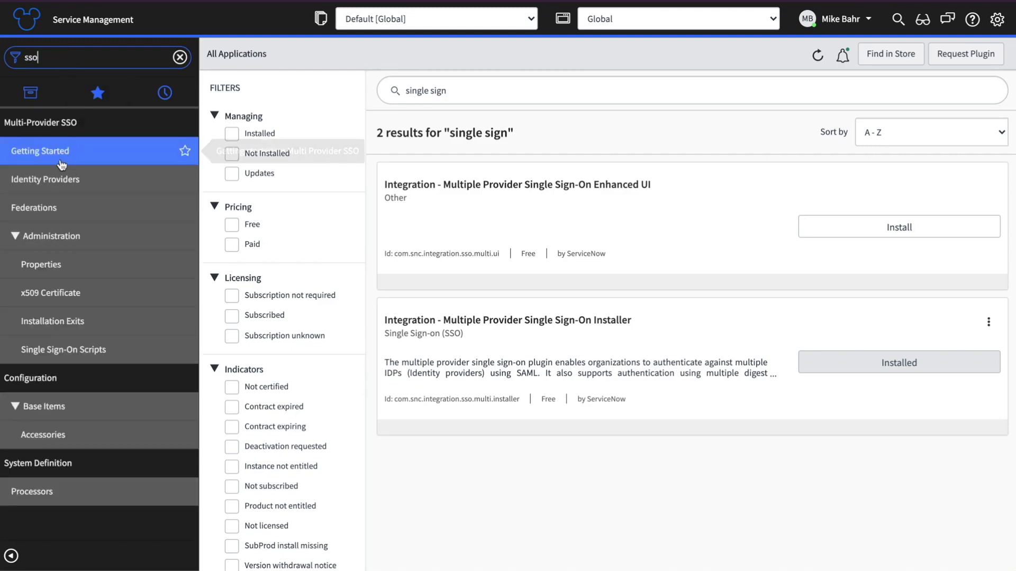
click(46, 266)
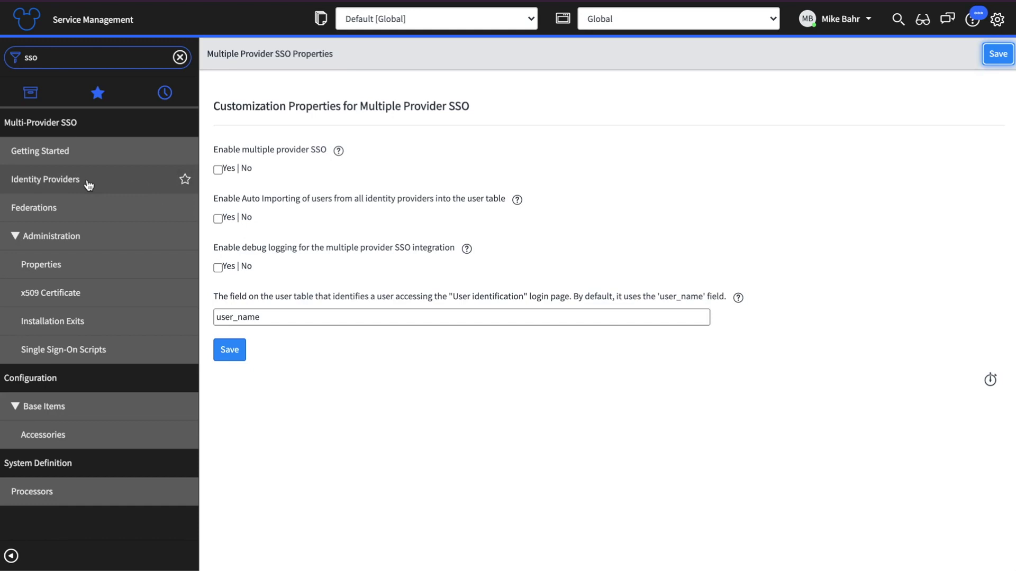
click(66, 182)
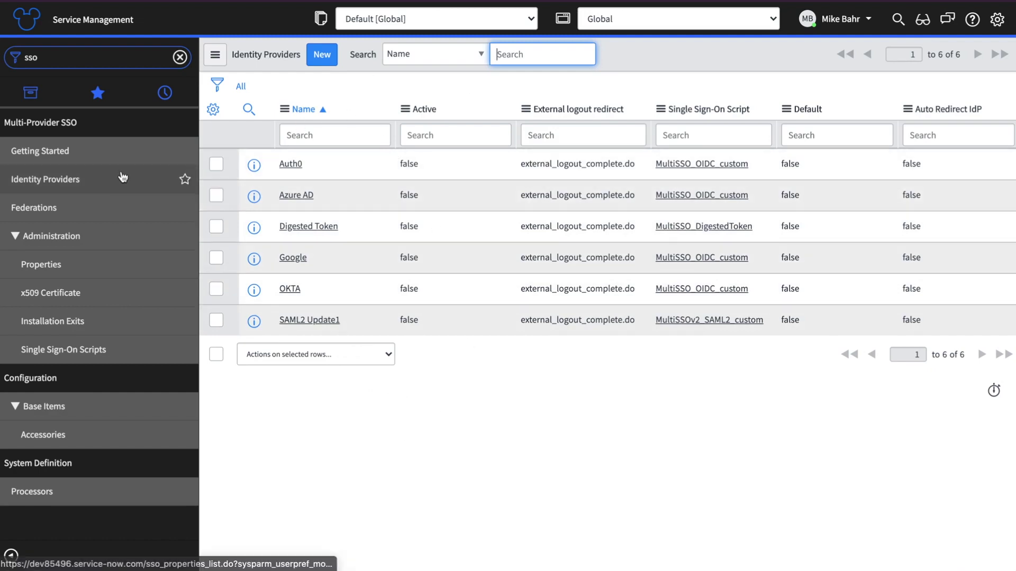
click(78, 57)
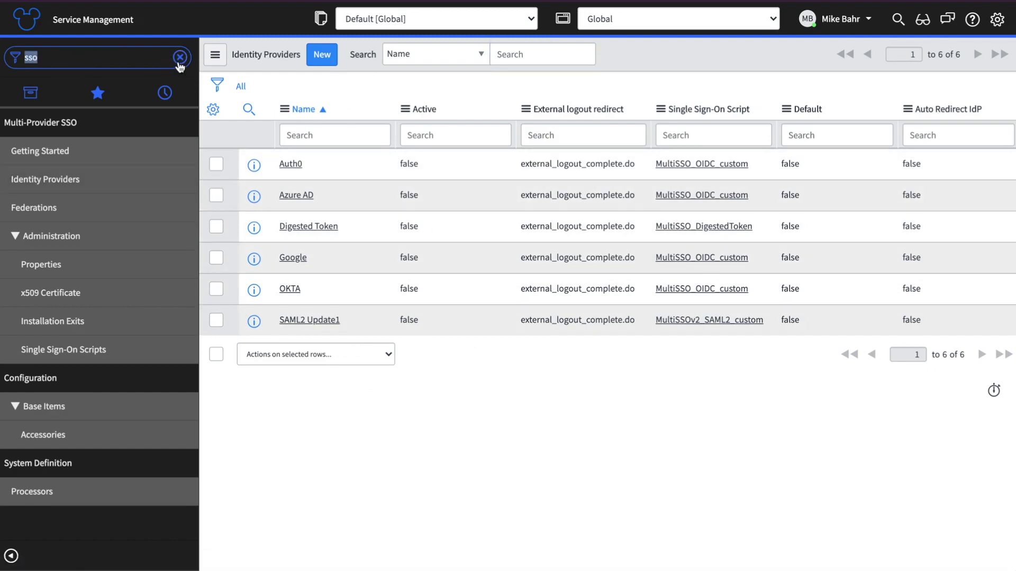
Step: Clear the navigator filter, then sign out of Azure and sign back in with the same account
click(180, 57)
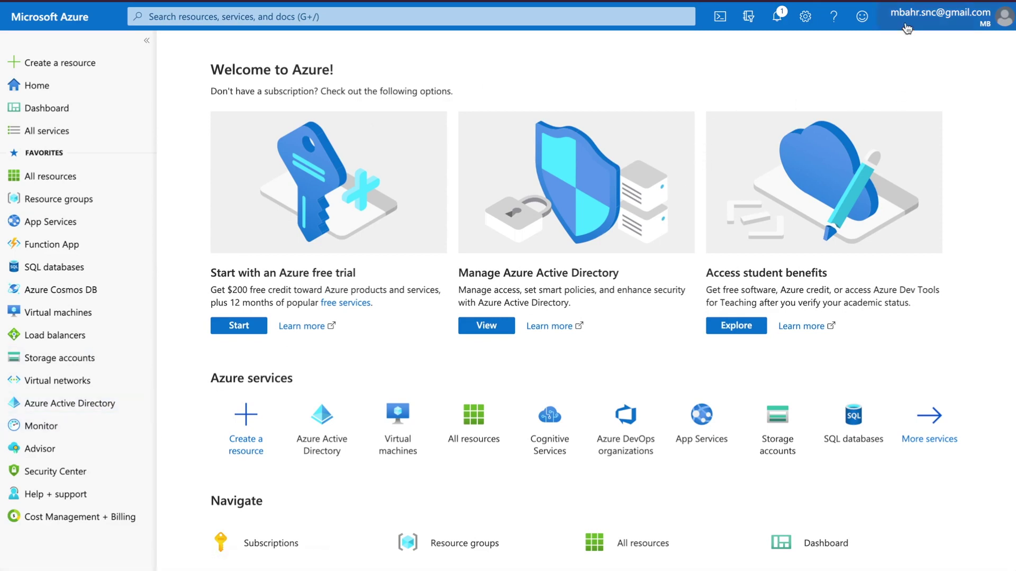
click(906, 27)
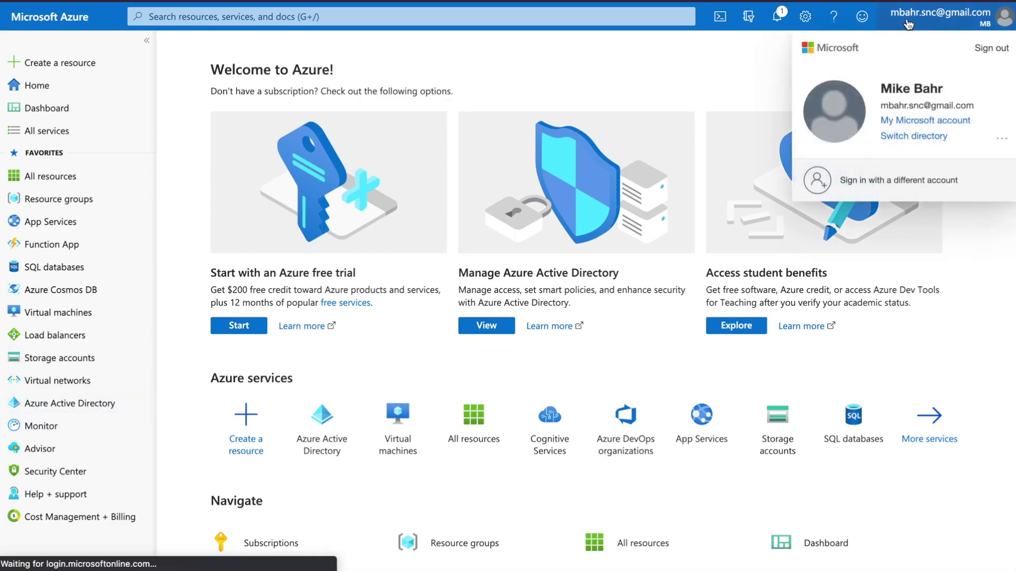
click(991, 47)
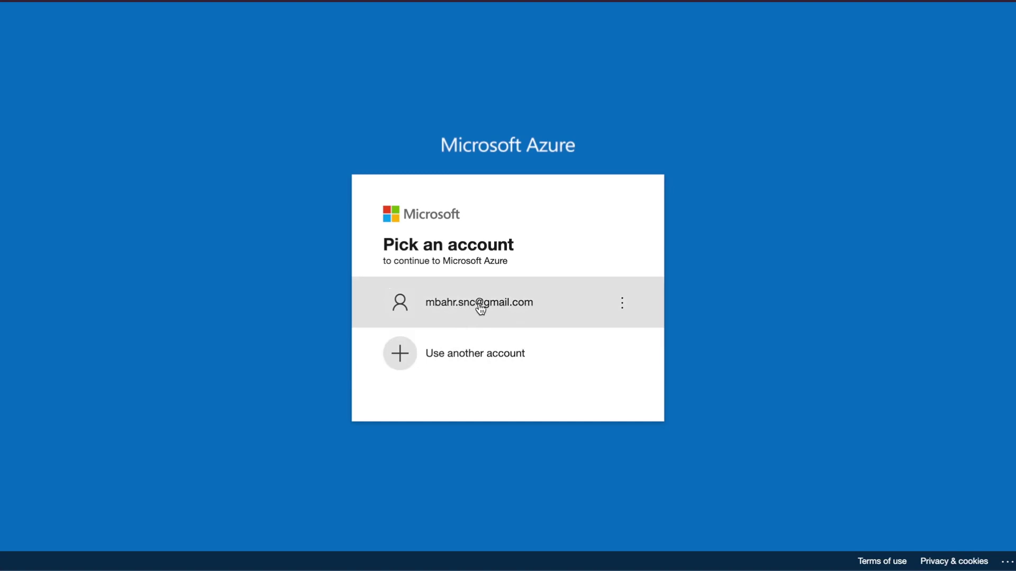
click(480, 307)
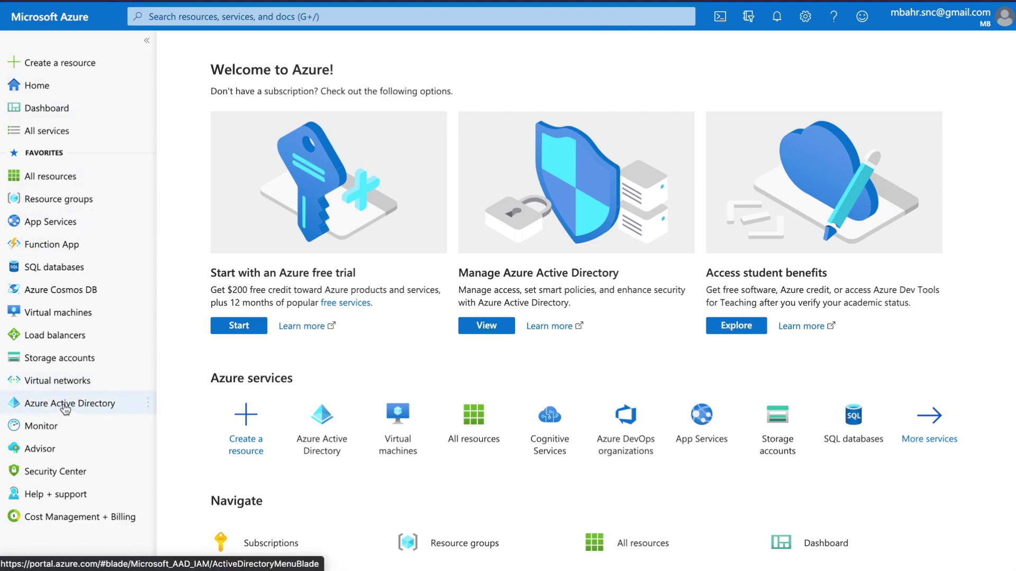
Step: Open Azure Active Directory, check its Users, then go to the Enterprise applications list
mouse_move(65, 410)
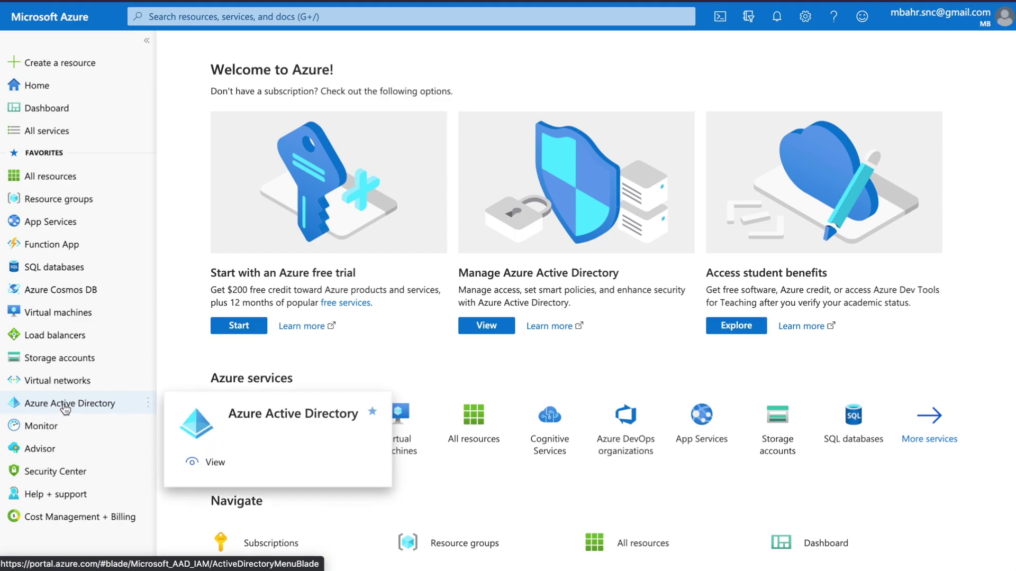
click(65, 411)
click(212, 245)
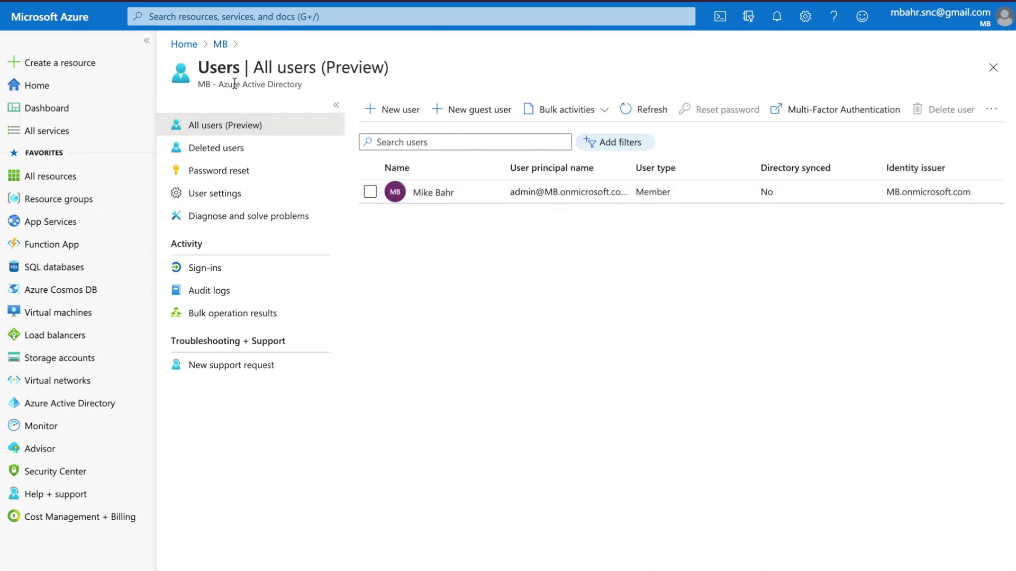
click(220, 44)
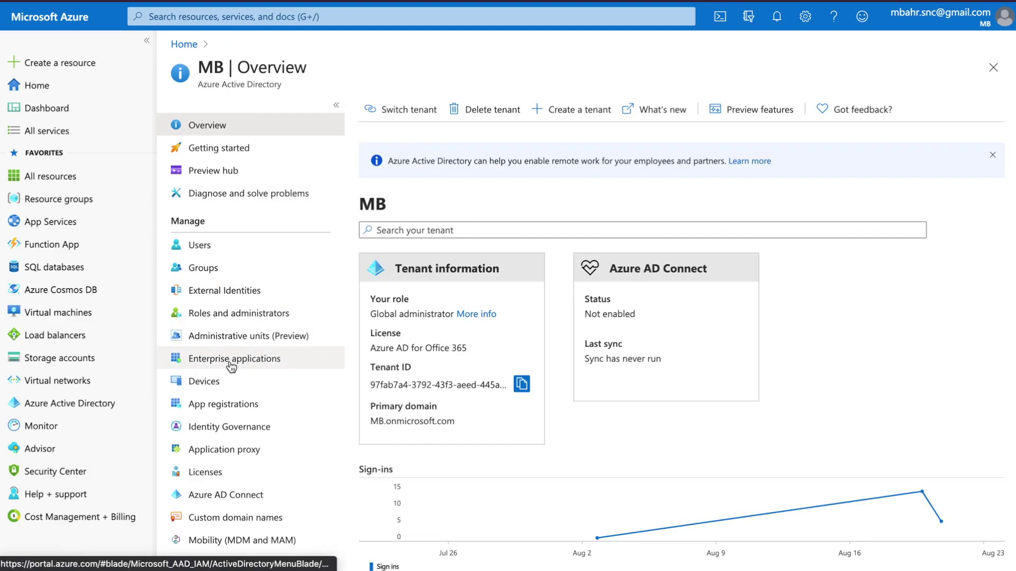
click(197, 361)
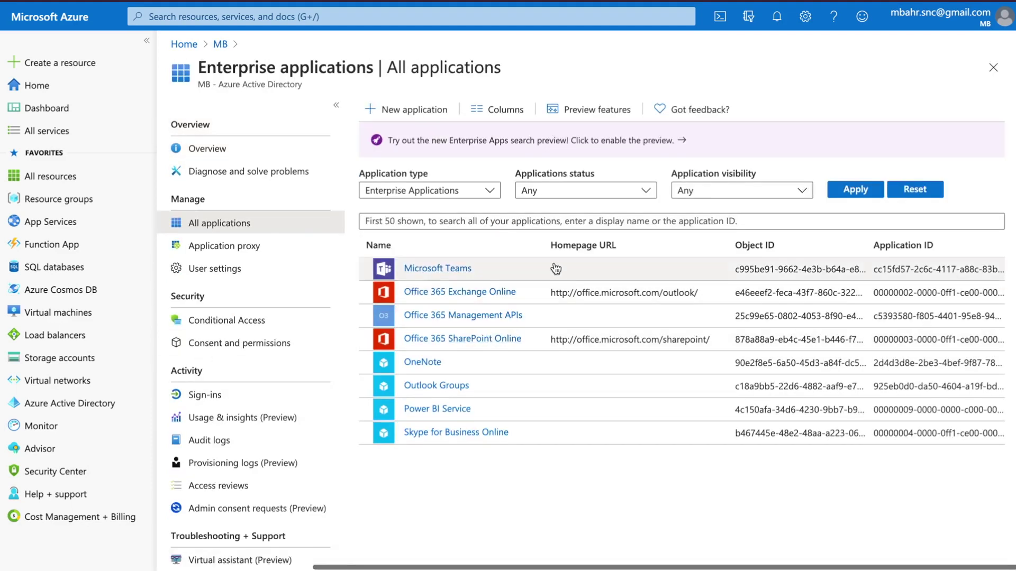
click(497, 223)
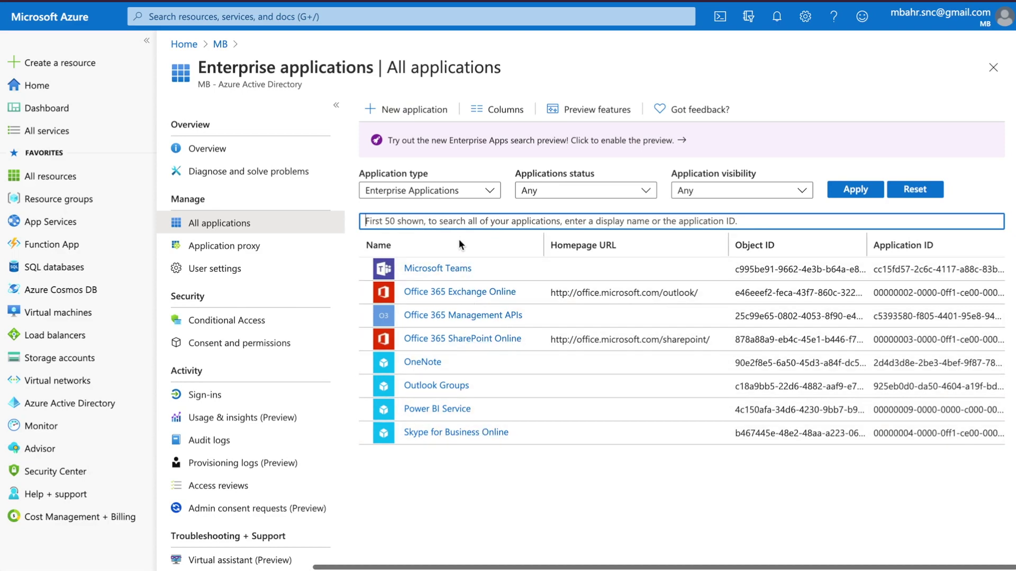
Step: Start a new application and pick the ServiceNow app from the gallery by searching 'ServiceN'
click(406, 110)
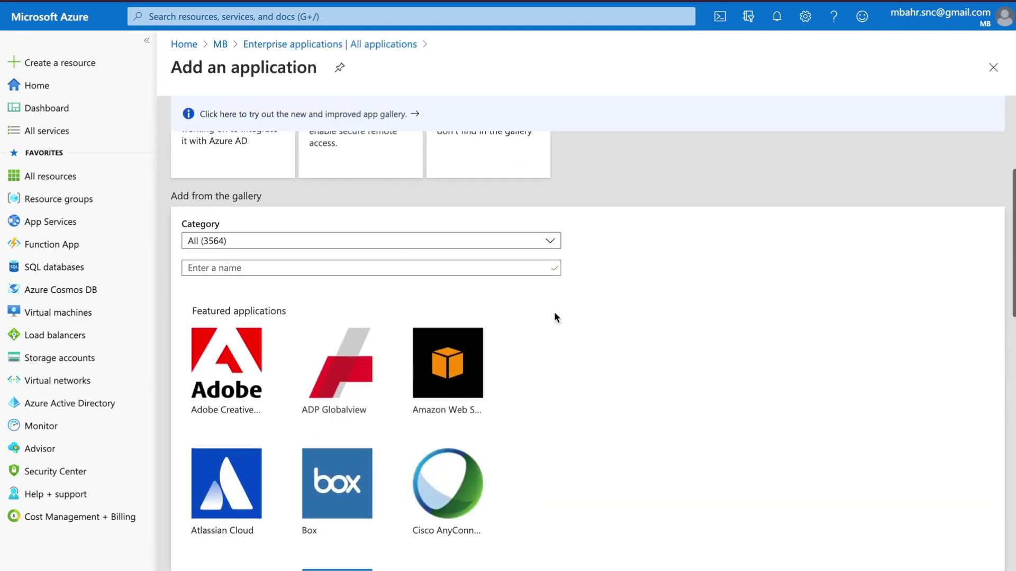
scroll(554, 312, down, 2)
click(251, 204)
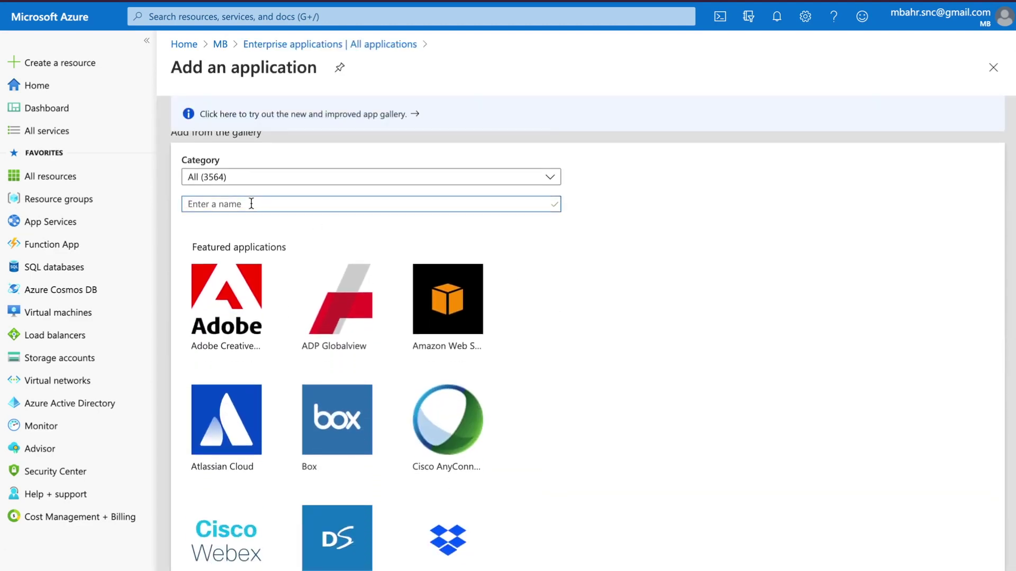
text(ServiceNow)
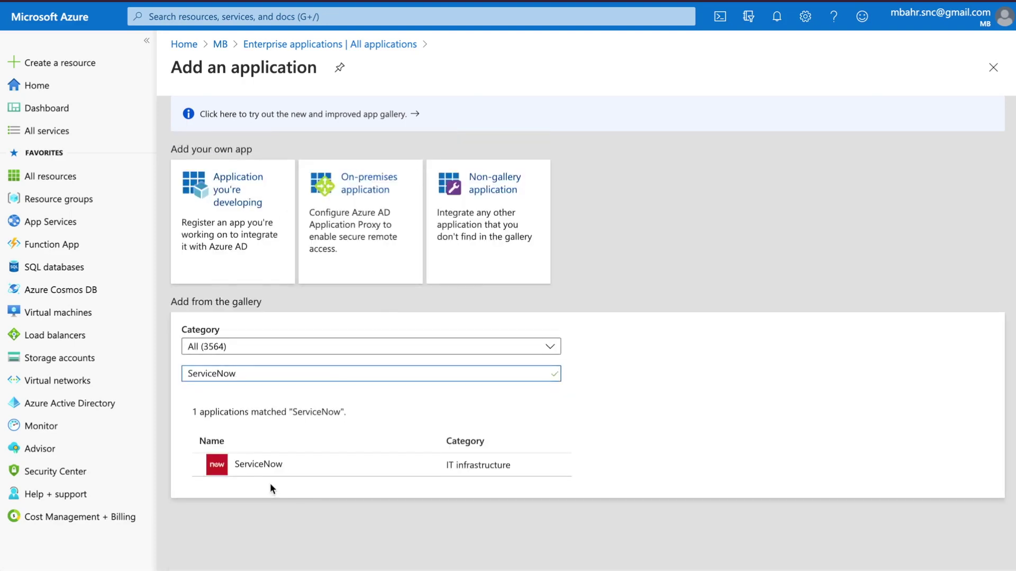
click(259, 469)
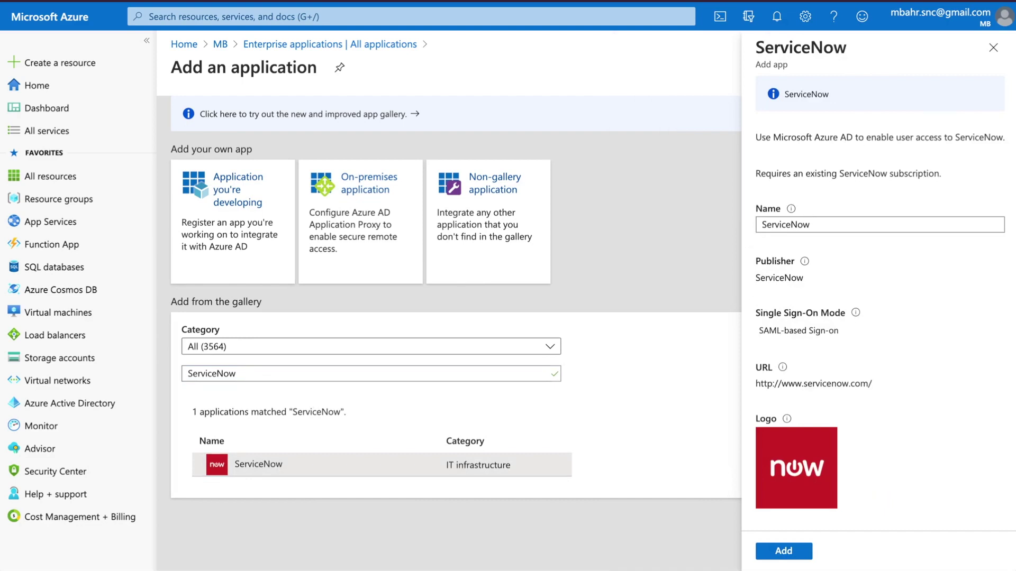
Step: Name the gallery app 'ServiceNow PDI' and add it to the directory
double_click(812, 224)
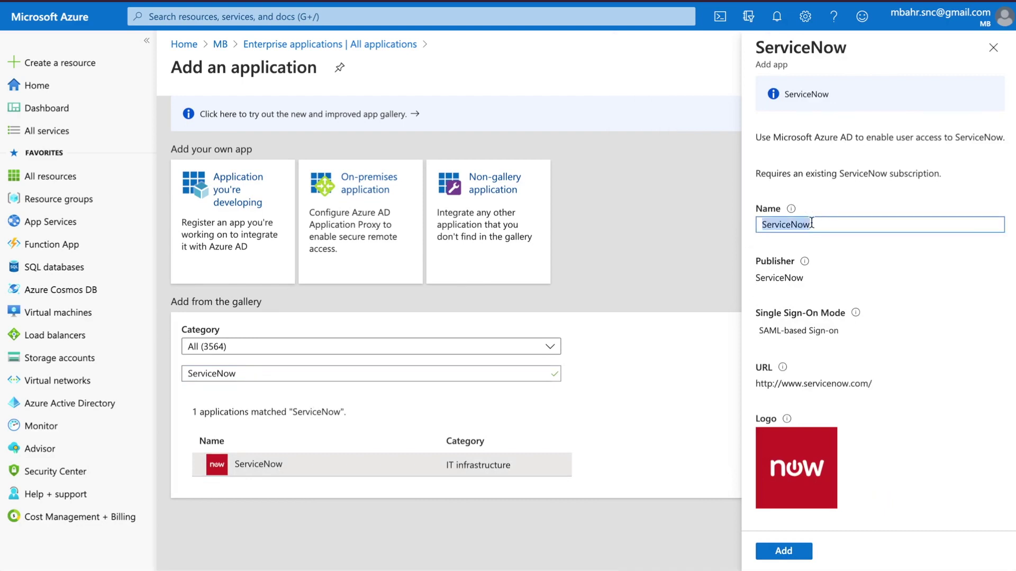
text(ServiceNow)
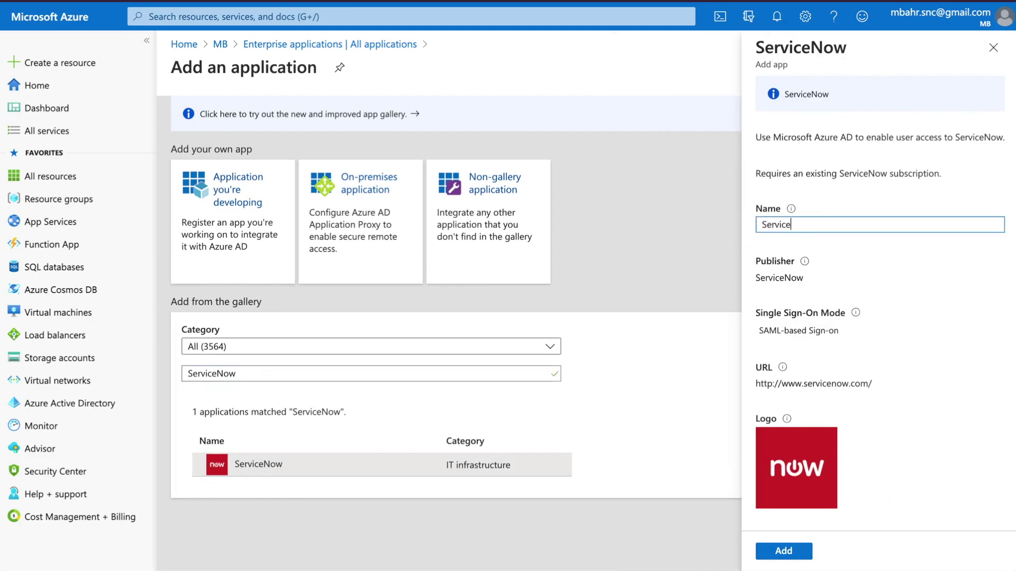
text( PDI)
scroll(879, 370, down, 1)
click(782, 551)
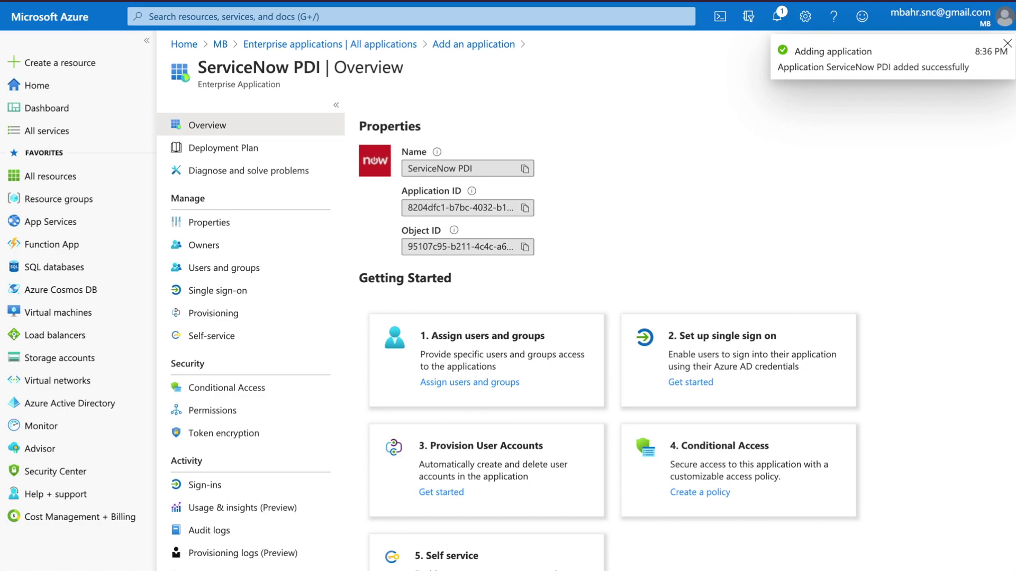
click(629, 209)
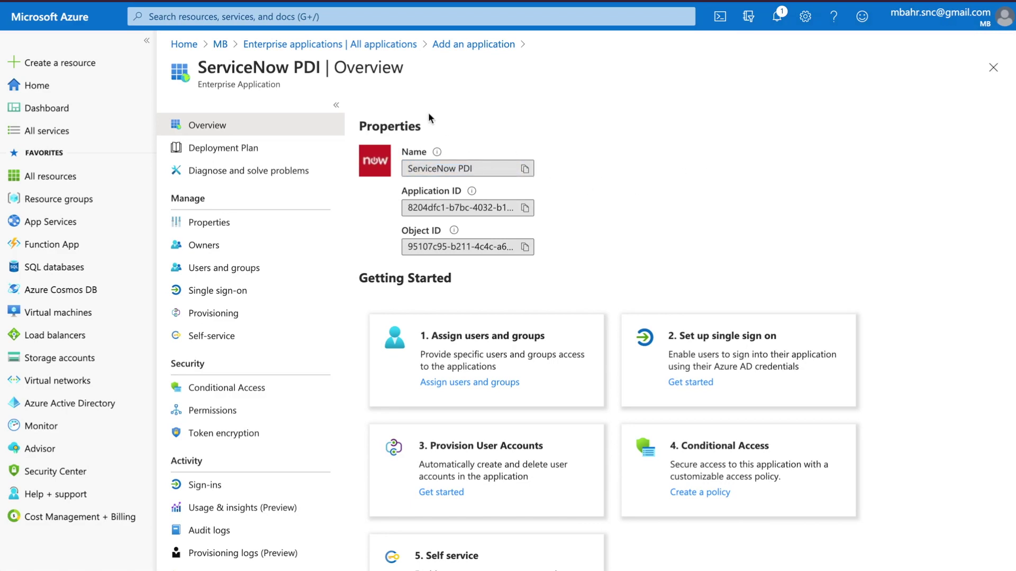
Step: Return to All applications and open the ServiceNow gallery app again for a second addition
click(331, 48)
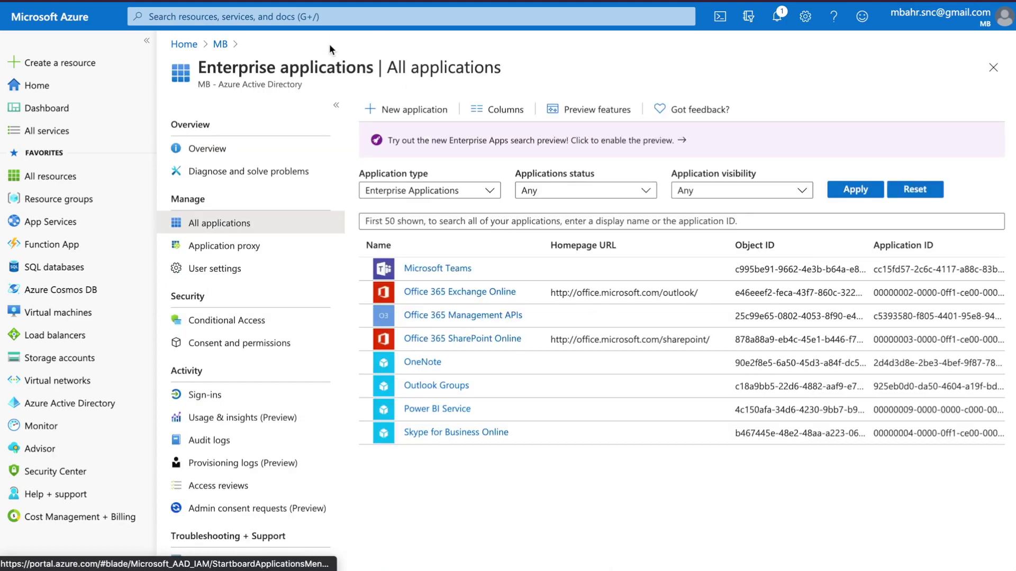
click(411, 114)
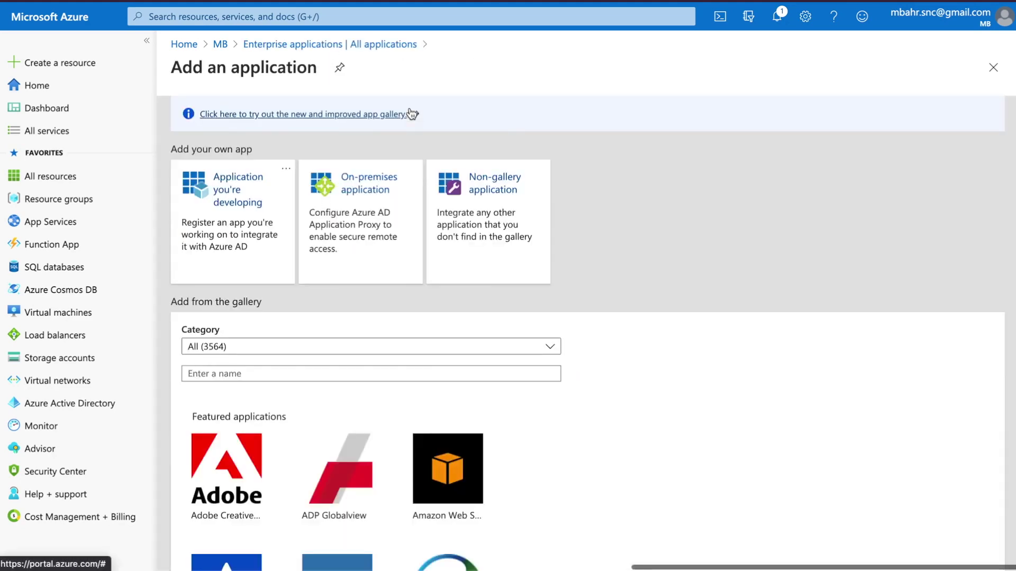
click(263, 379)
text(Ser)
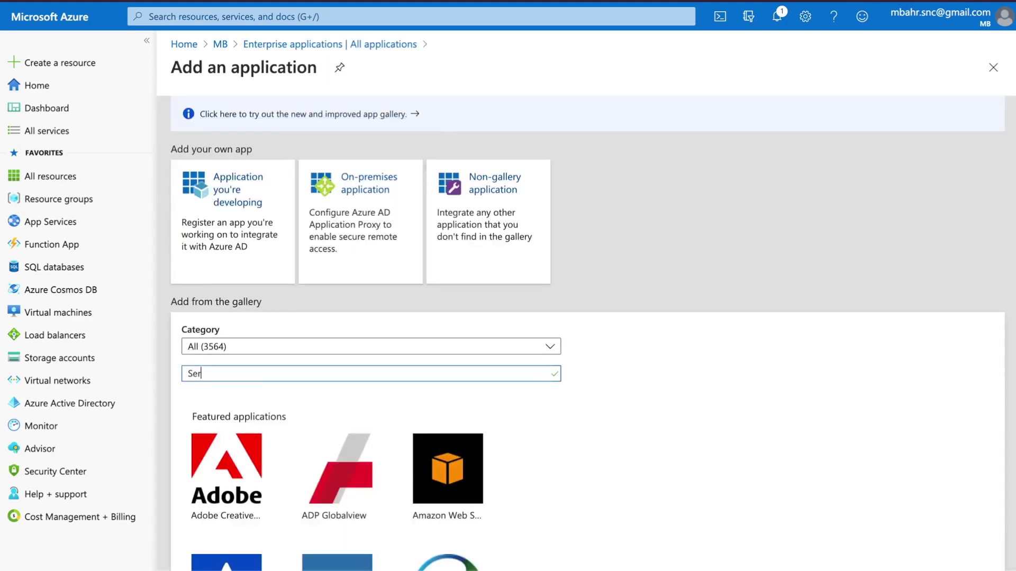
text(viceNow)
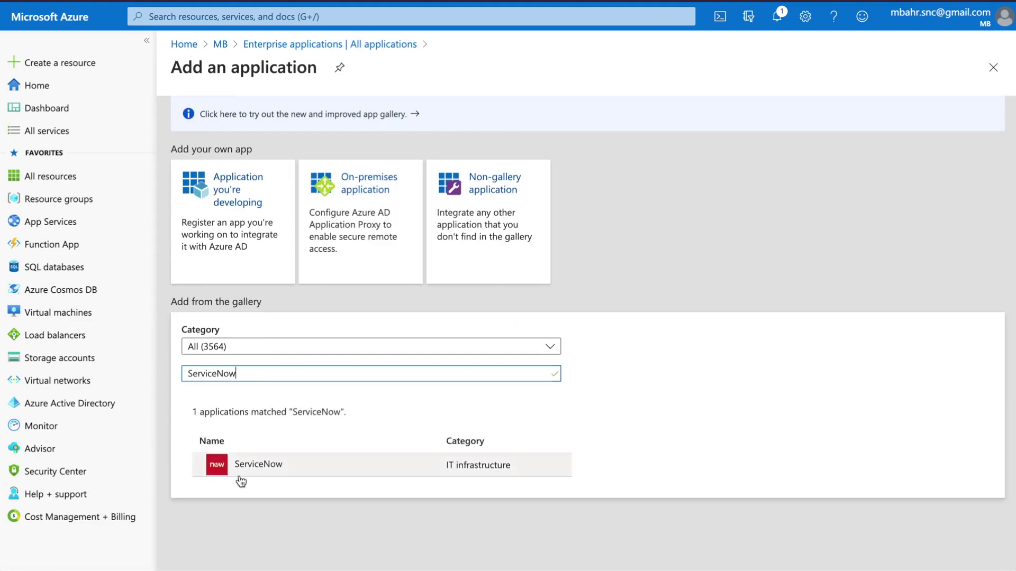
click(244, 471)
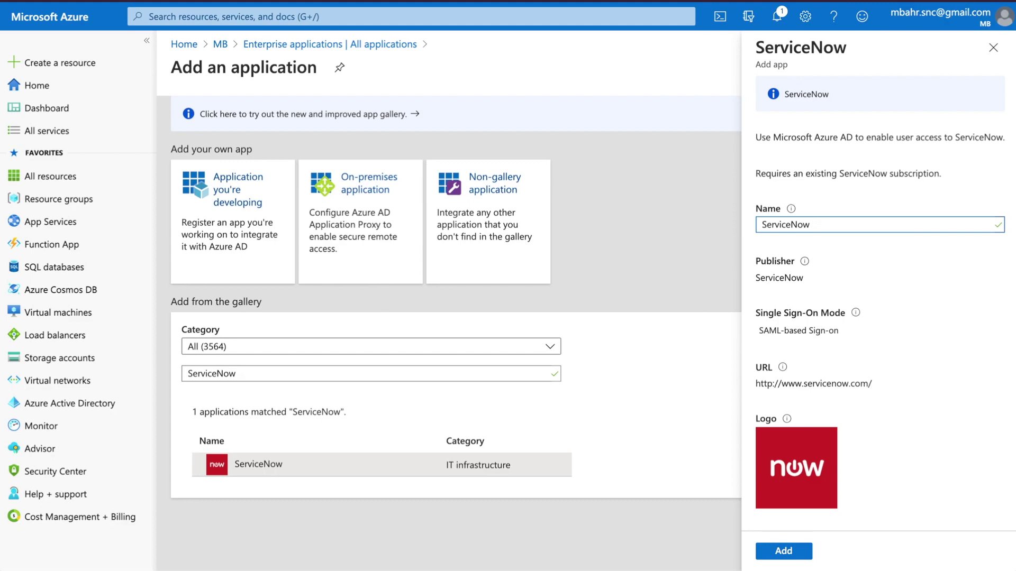
Step: Clear the typed app name, close the panel, and discard the unsaved edits
text(TES)
key(BackSpace)
text(OD)
key(ctrl+a)
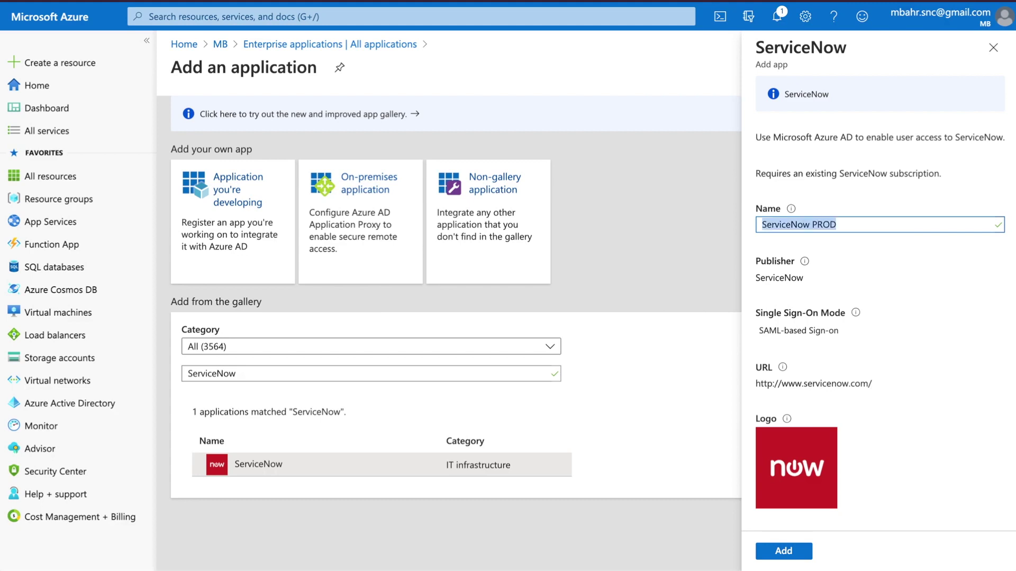
key(BackSpace)
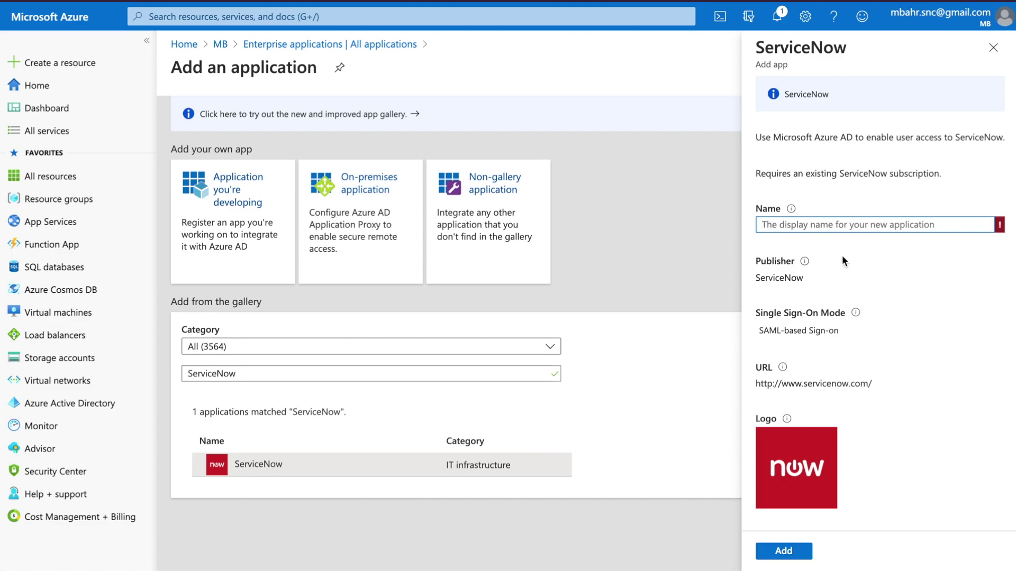
click(998, 49)
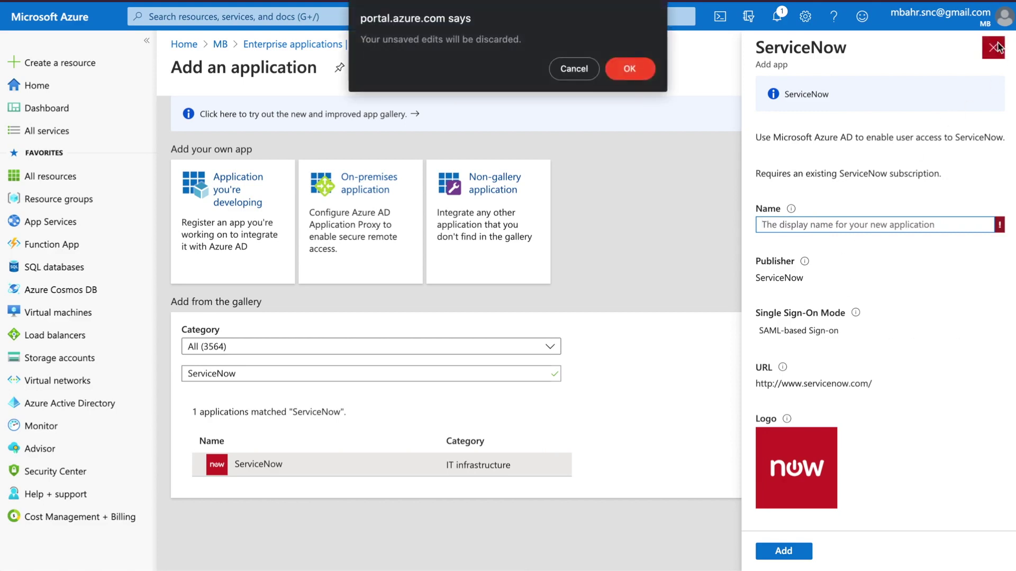
click(625, 68)
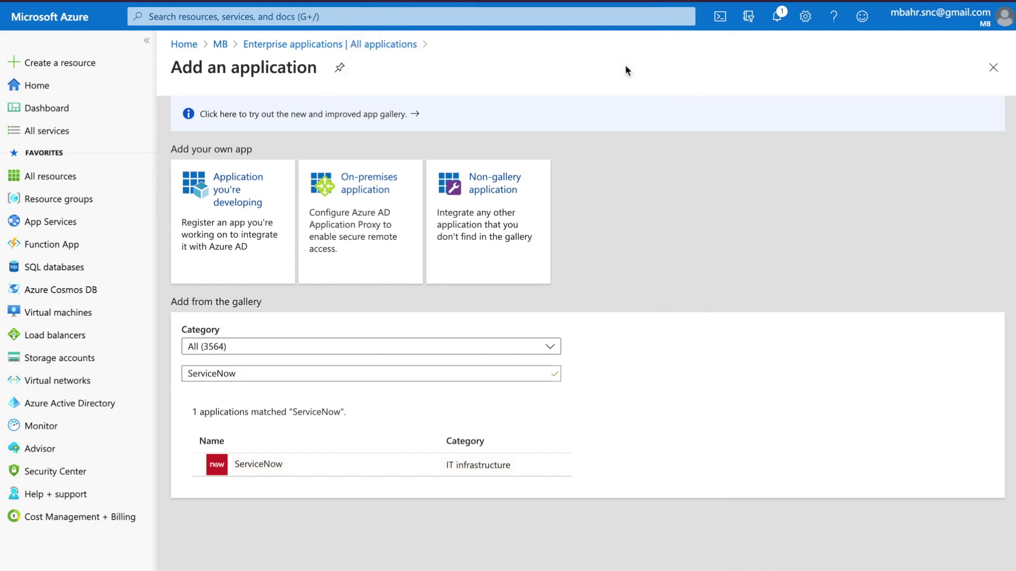
Step: Leave Add an application and filter Enterprise applications by 'ser' to show ServiceNow PDI
click(993, 67)
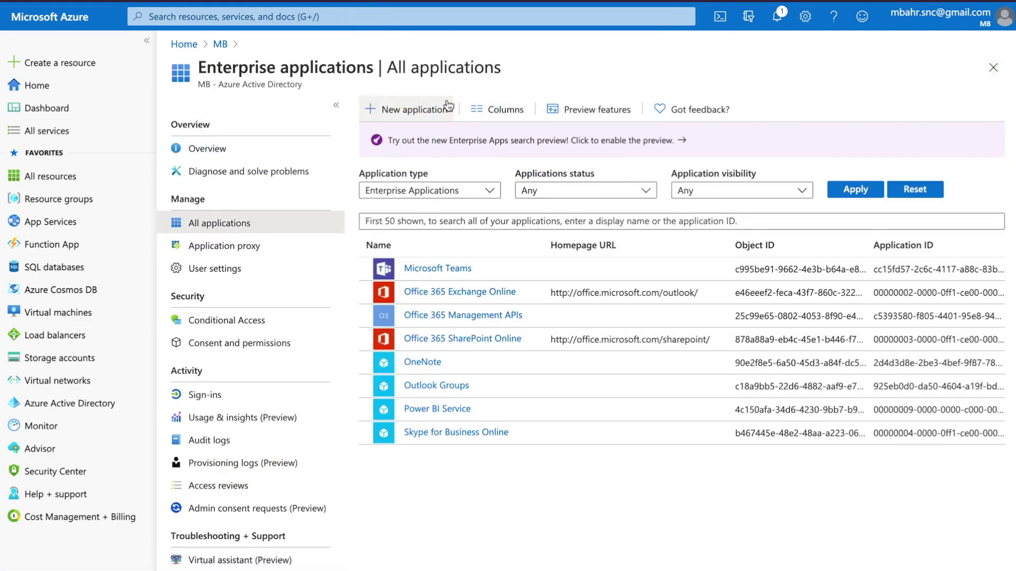
click(414, 217)
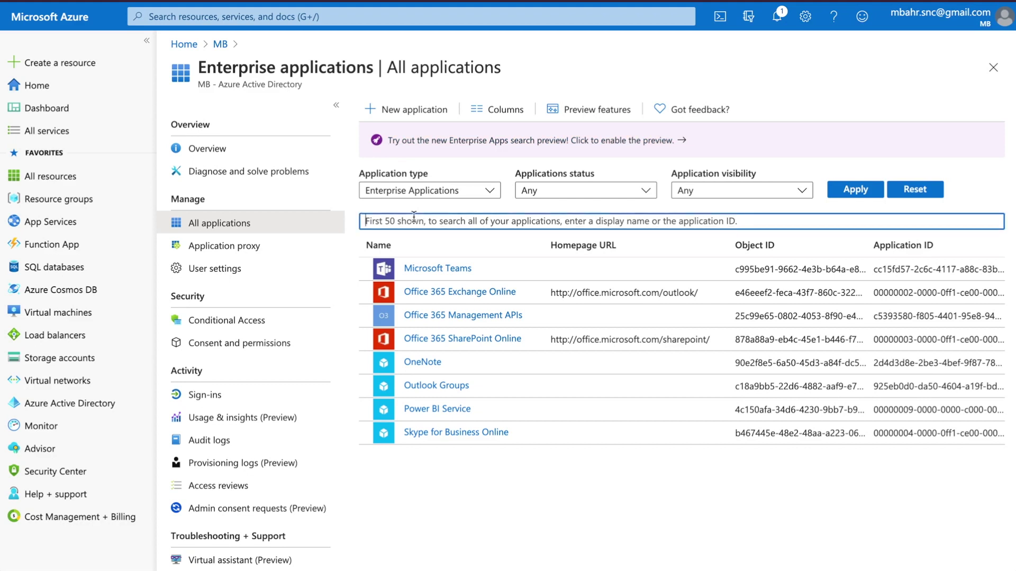
text(servicenow)
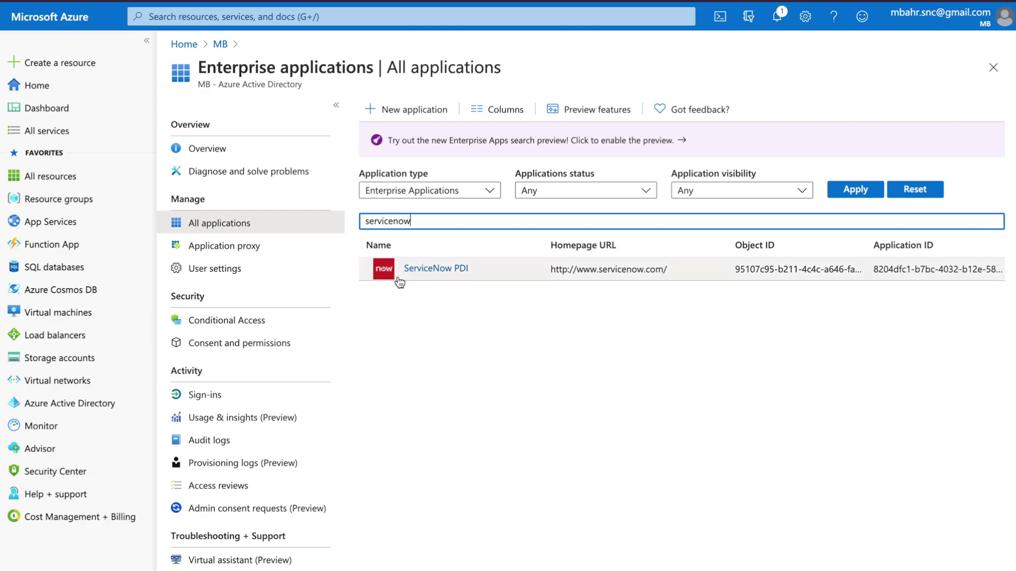
Step: Assign the admin user to the ServiceNow PDI app with the User role
click(424, 274)
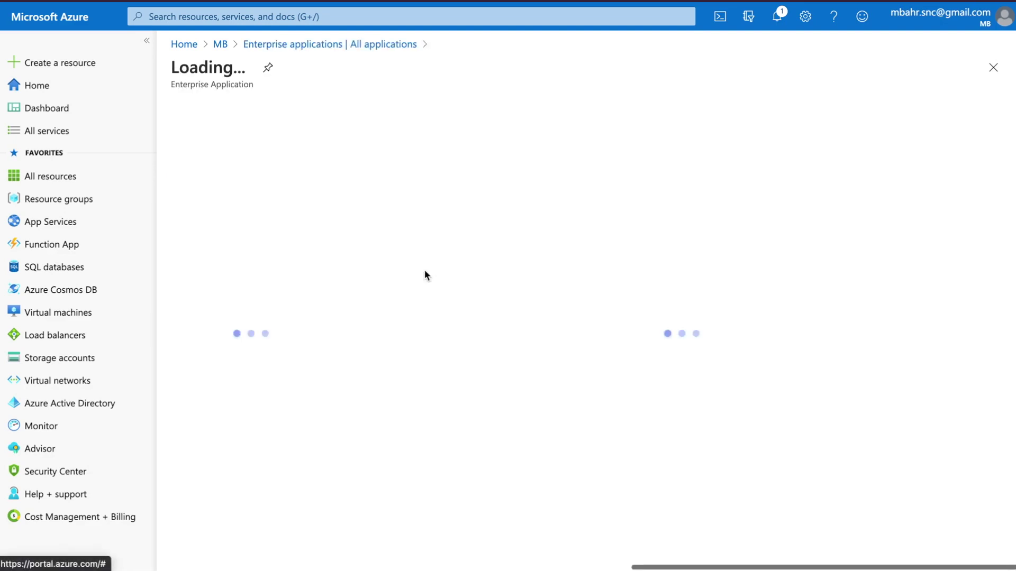
scroll(518, 364, down, 2)
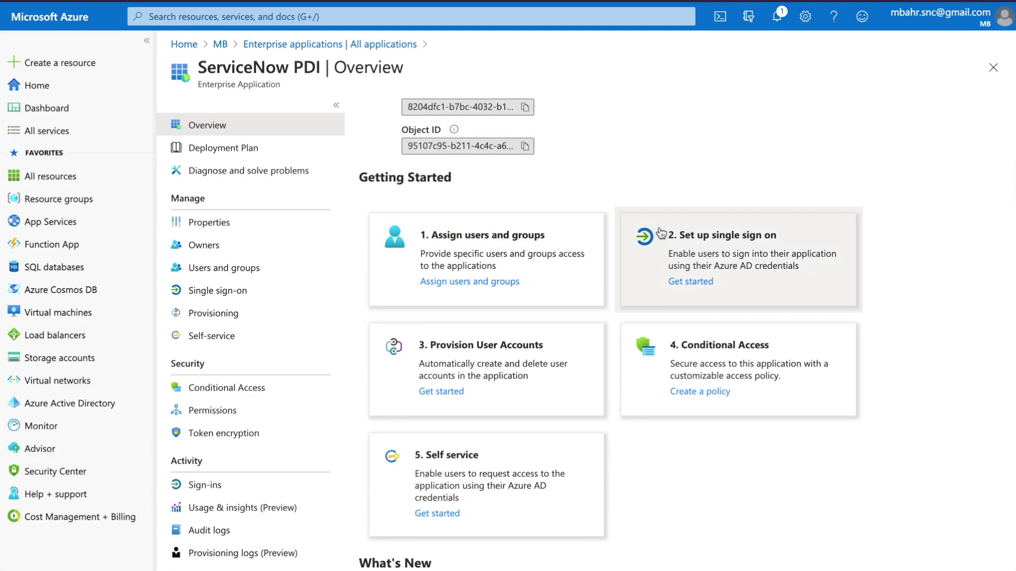
click(517, 241)
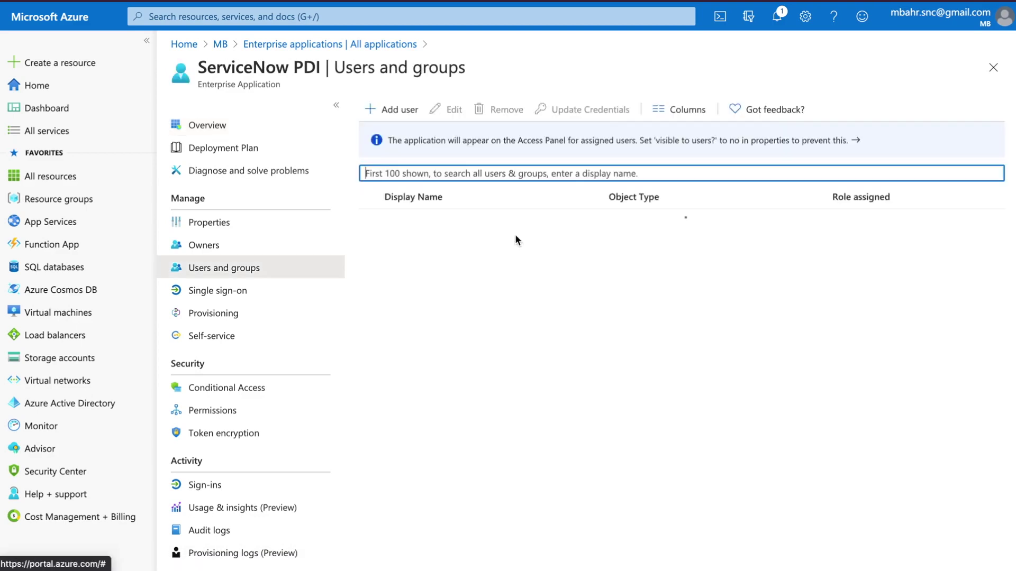
click(397, 110)
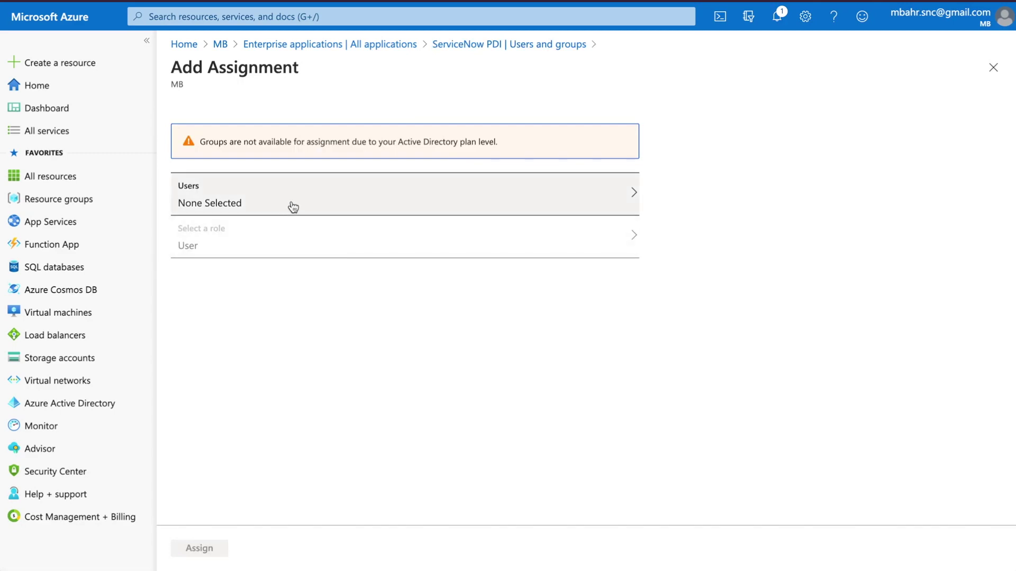
click(293, 206)
click(664, 138)
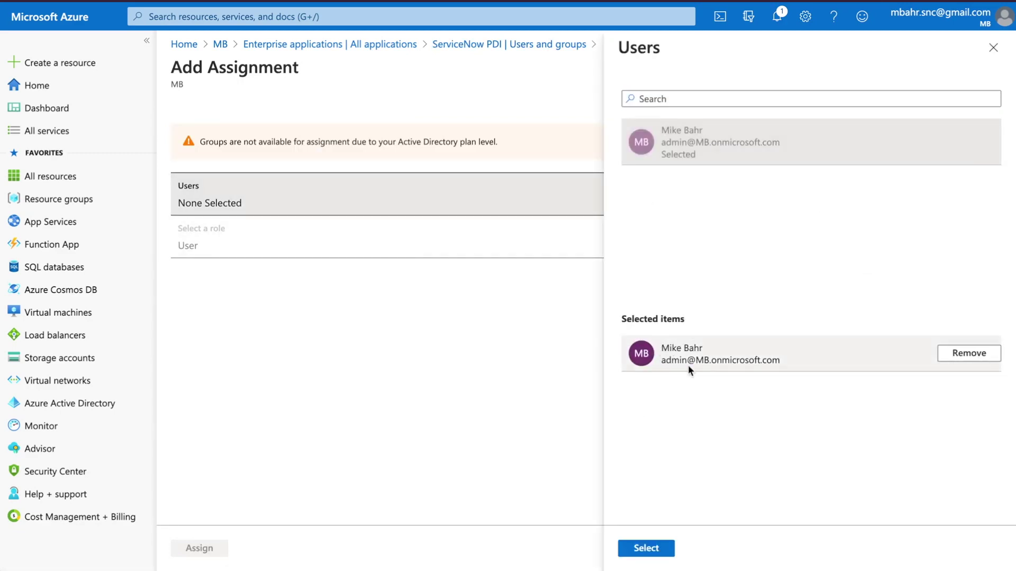
click(648, 548)
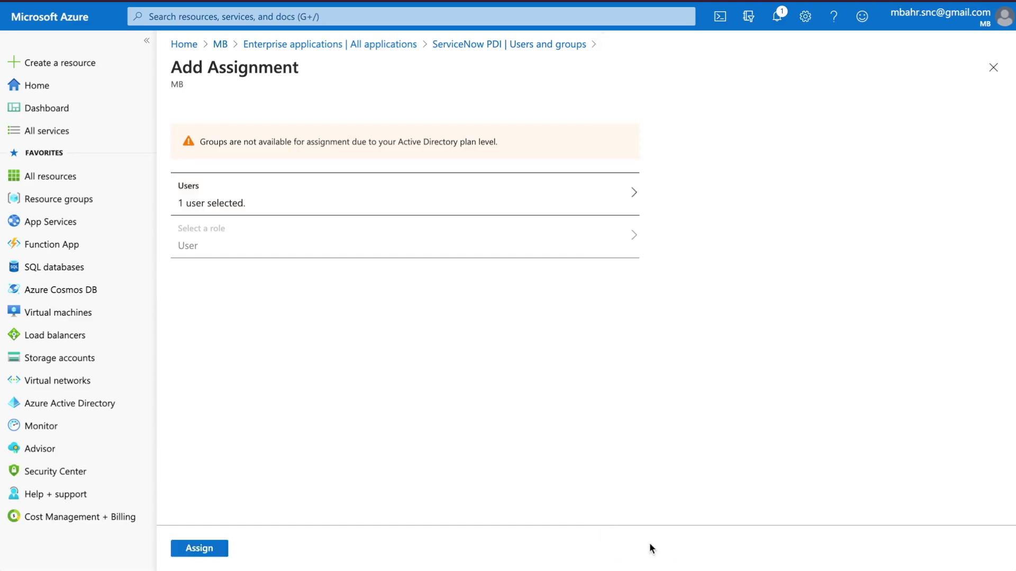
click(194, 549)
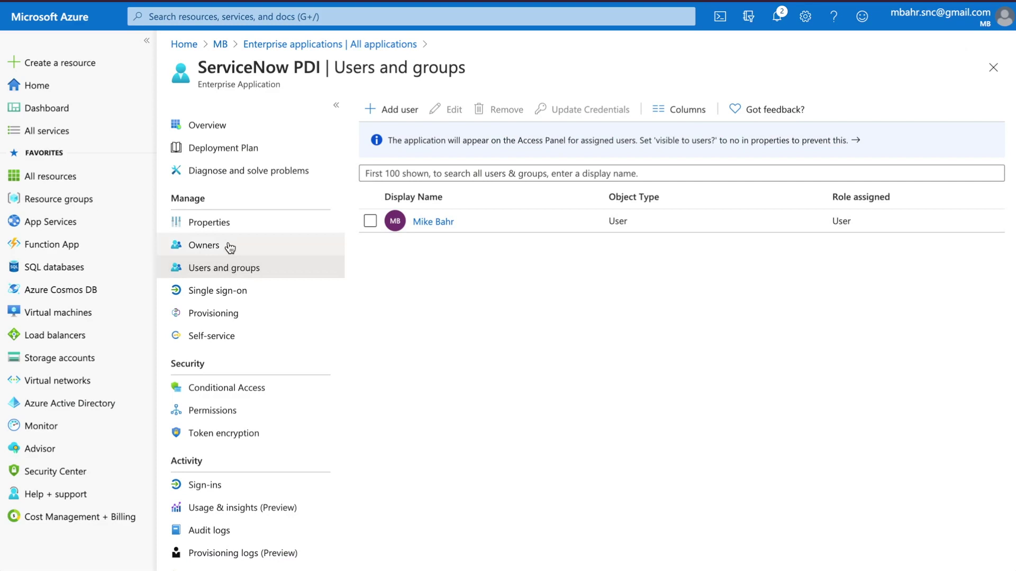
Step: Choose SAML as ServiceNow PDI's single sign-on method and edit the Basic SAML Configuration
click(216, 231)
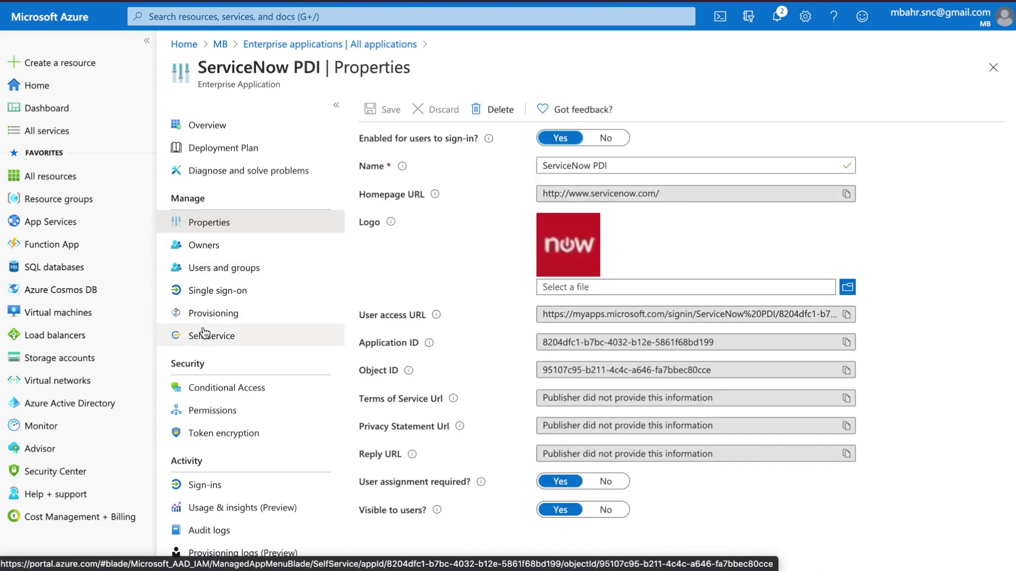
click(217, 290)
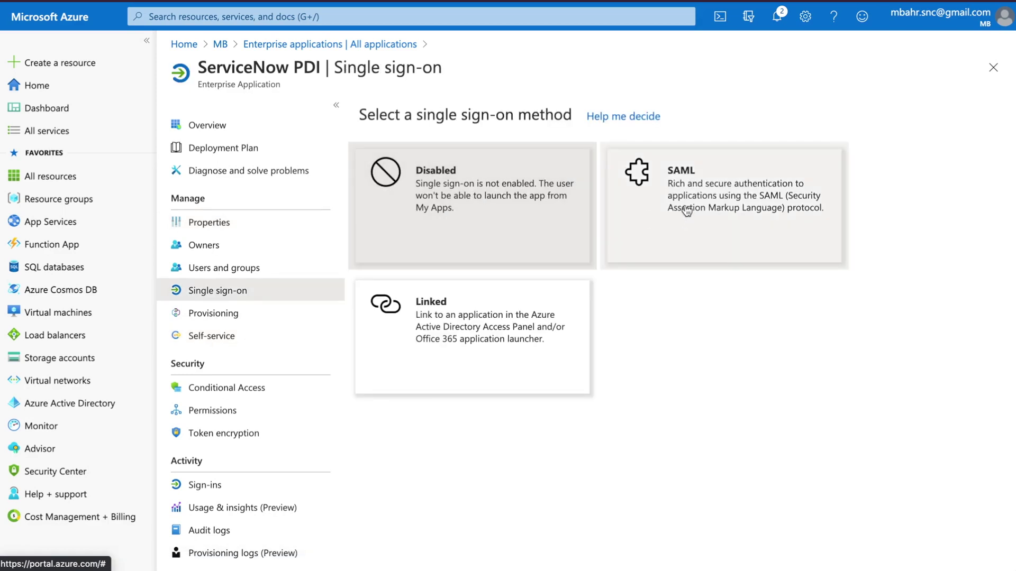
click(685, 206)
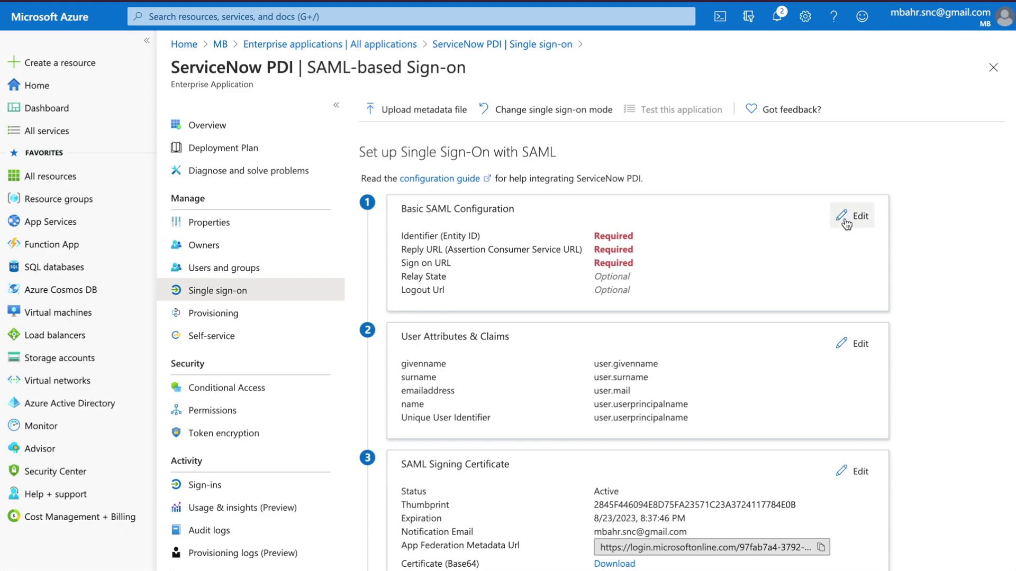
click(846, 223)
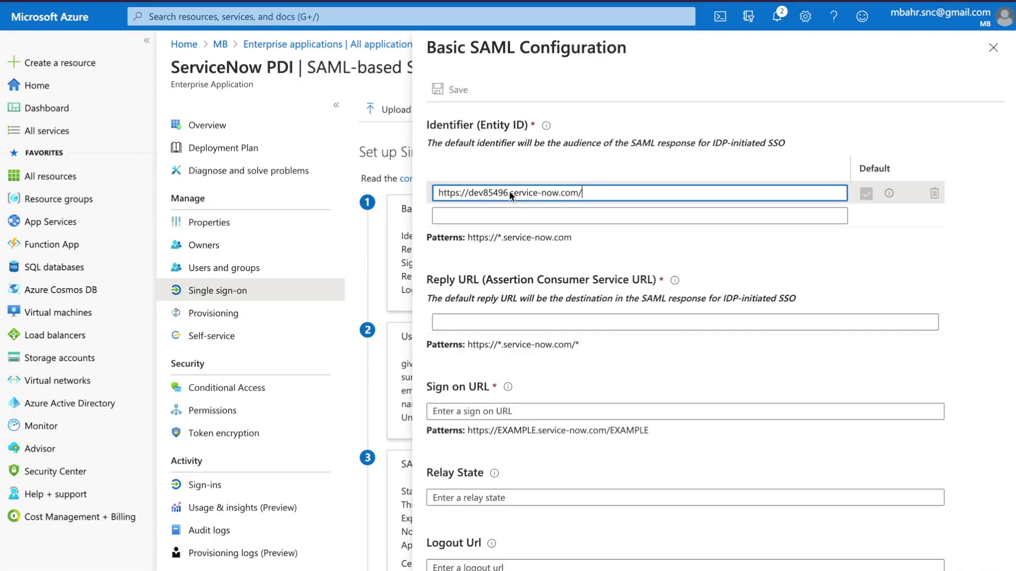
Step: Set Reply URL to the dev85496 instance URL and Sign on URL to its navpage.do, then save
click(496, 320)
text(https://dev85496.service-now.com/)
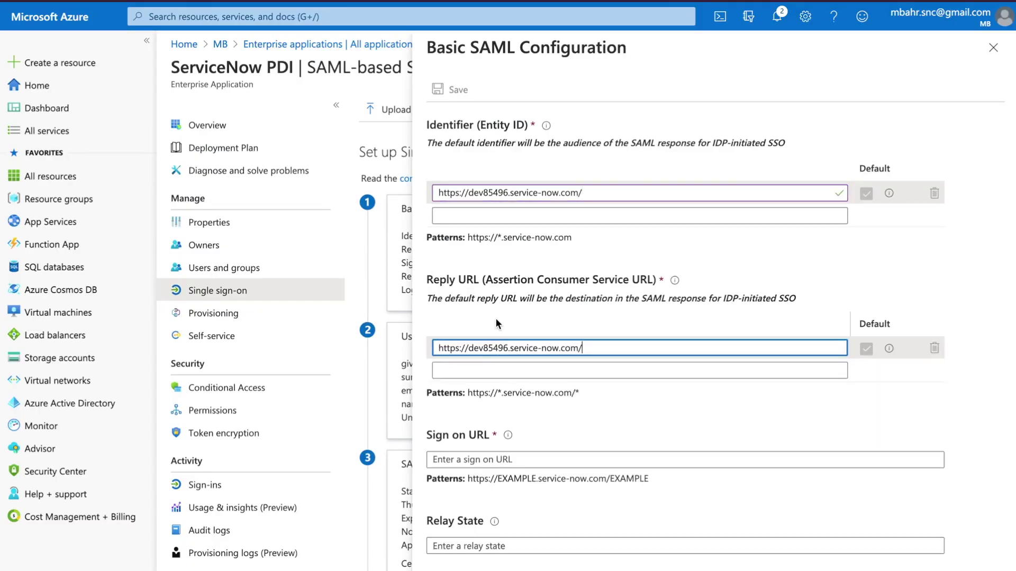
click(515, 467)
text(https://dev85496.service-now.com/)
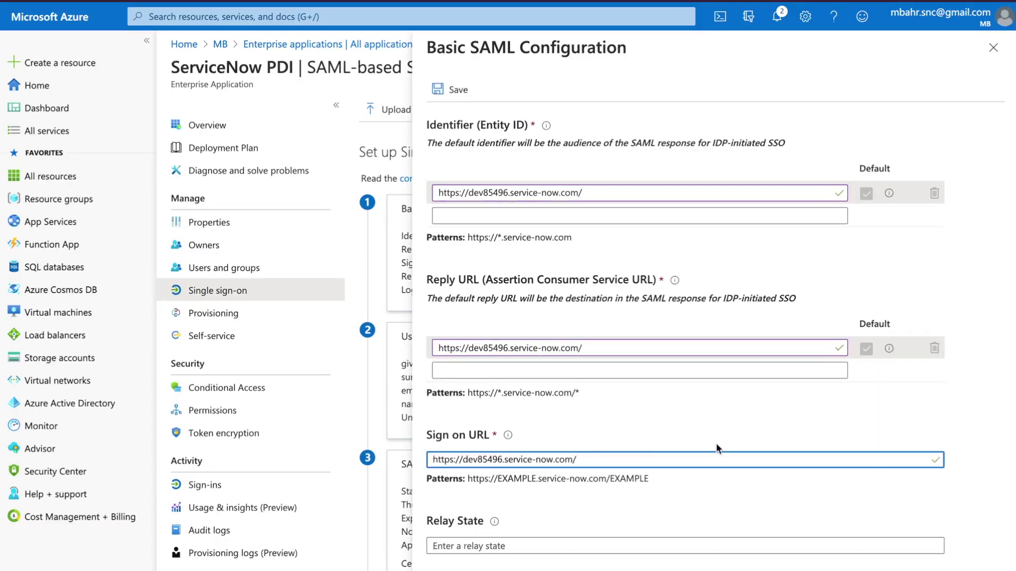
text(navpage.do)
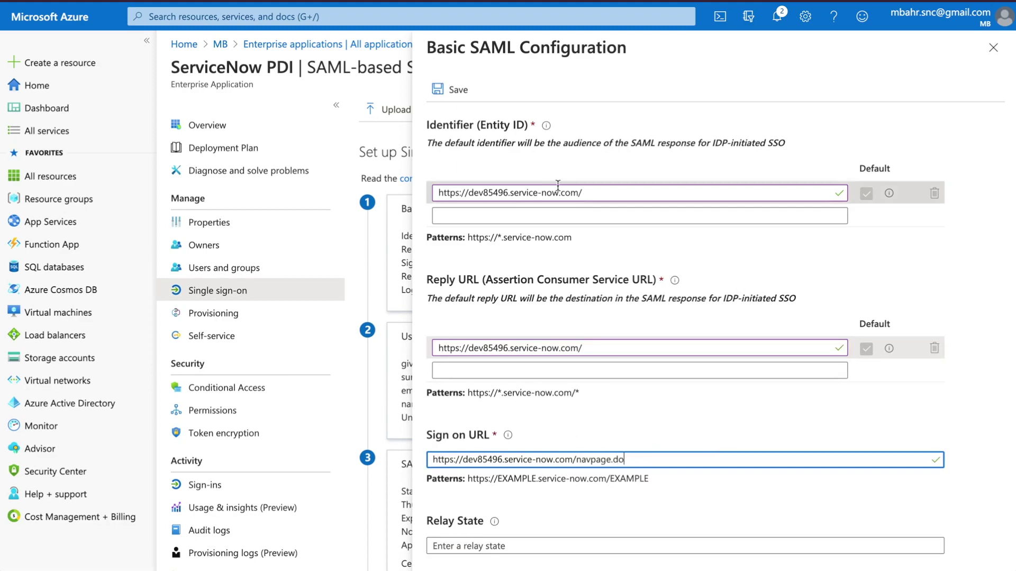
scroll(657, 434, down, 1)
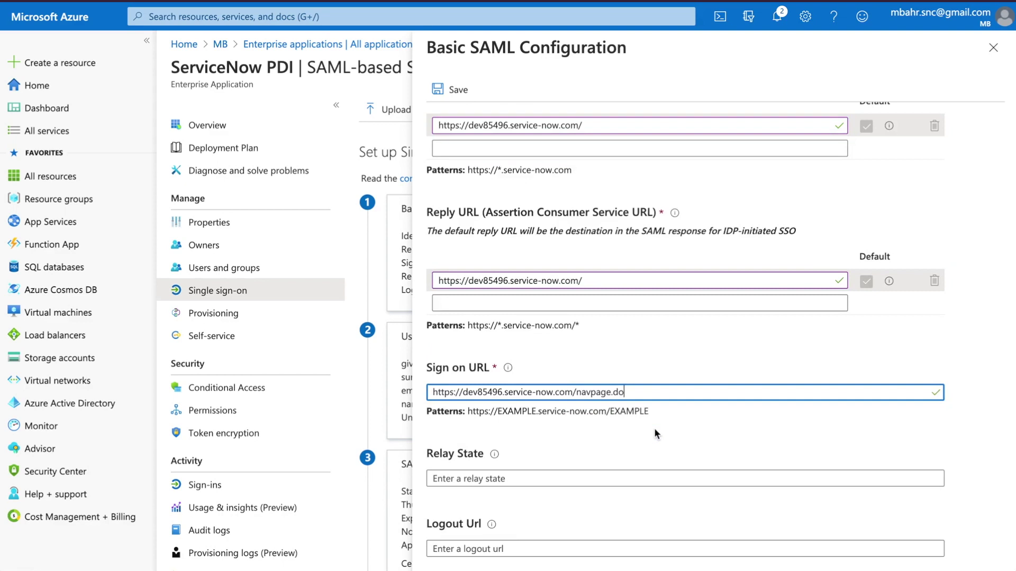
scroll(655, 430, up, 1)
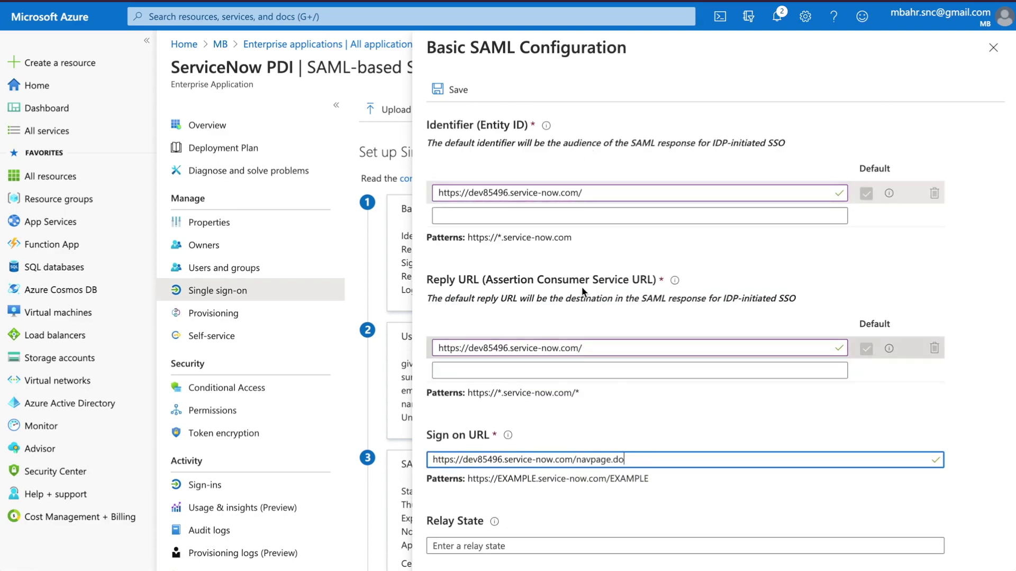
click(458, 93)
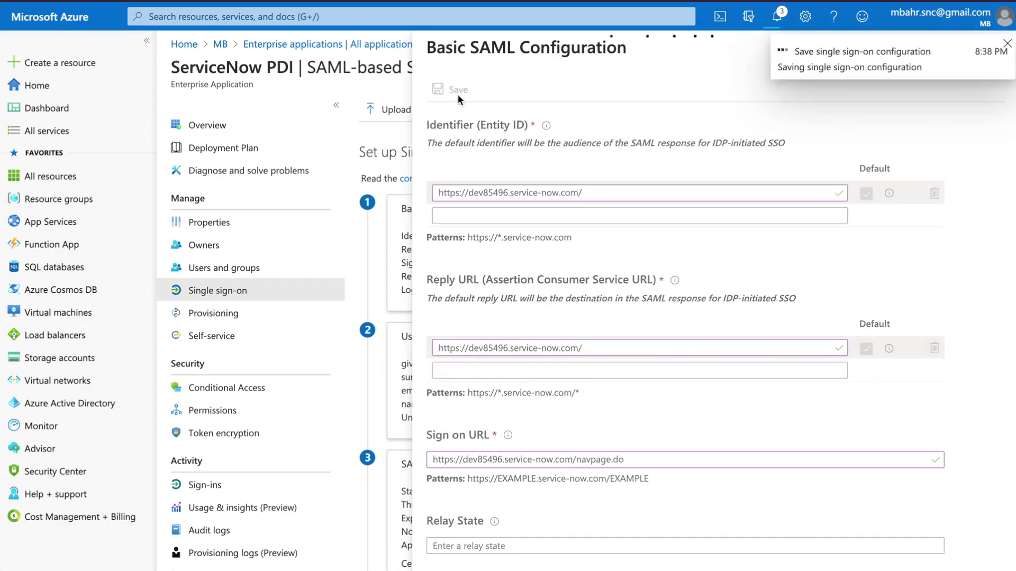
Step: Close the SAML panel, defer the SSO test, and view the step-by-step ServiceNow setup instructions
click(1007, 44)
click(1005, 48)
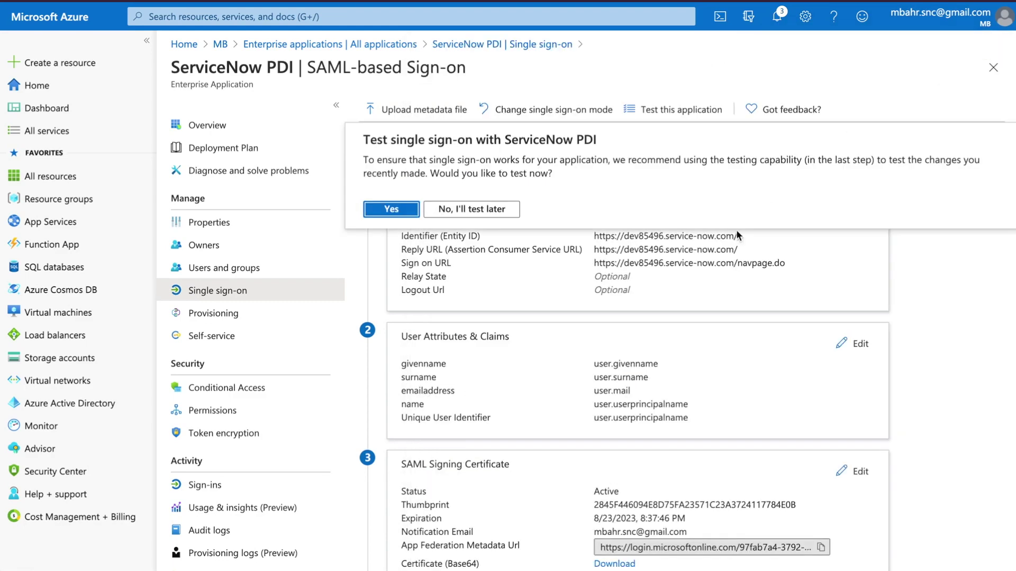
click(496, 209)
scroll(628, 303, down, 3)
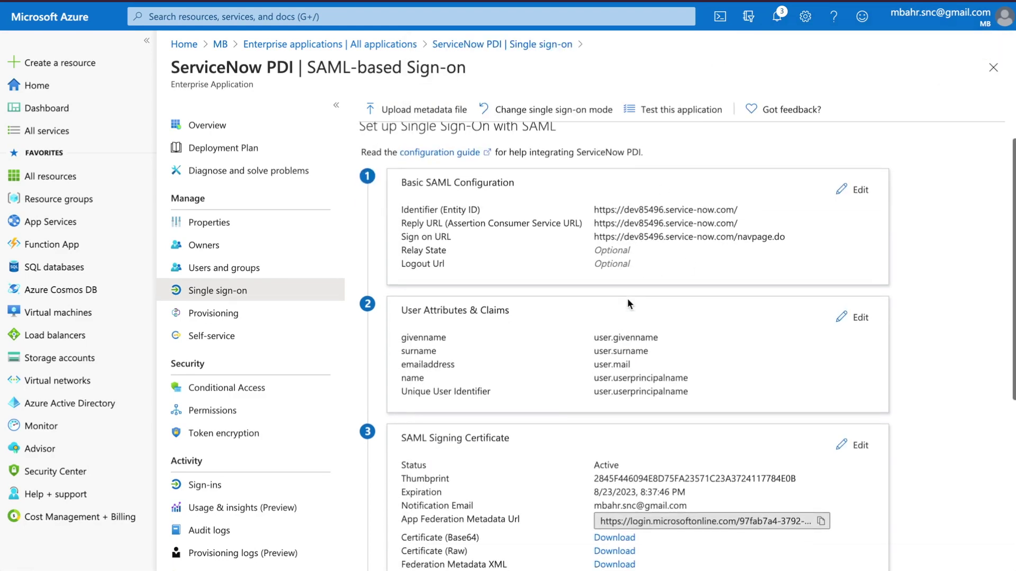
scroll(627, 303, down, 3)
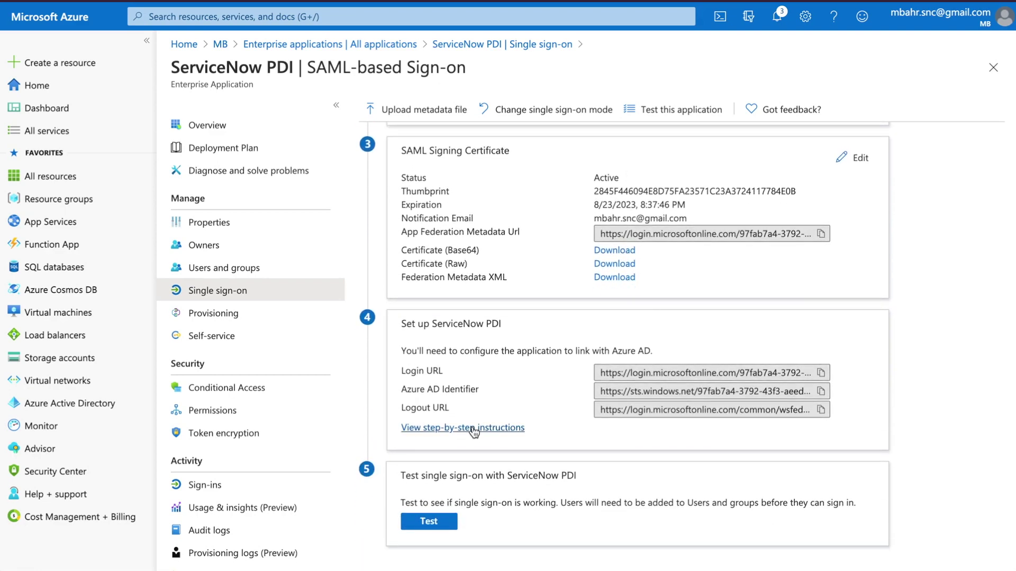
click(475, 430)
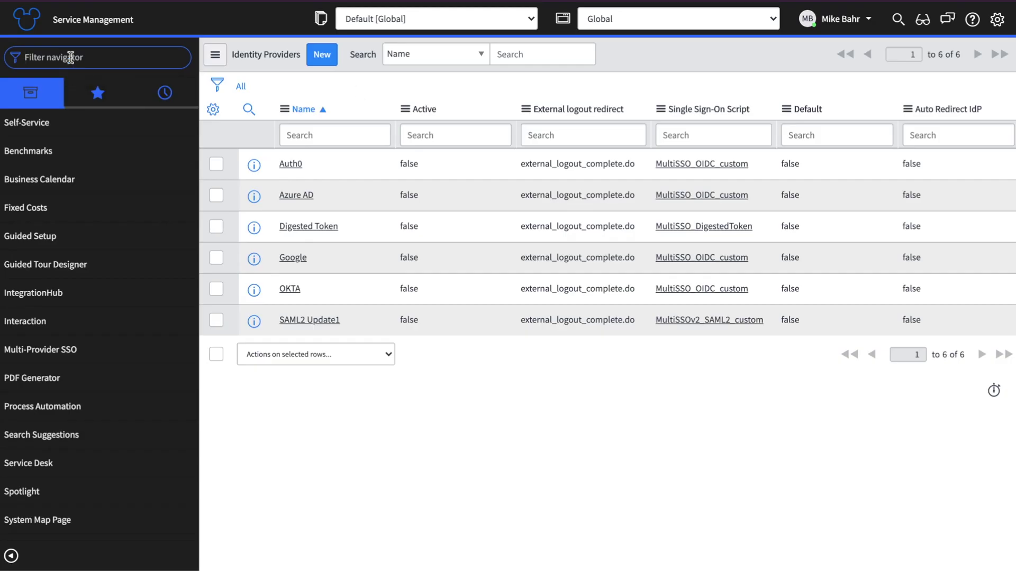
Step: Create and save a user with ID azure.ad, first name Azure, last name AD and a password
text(user a)
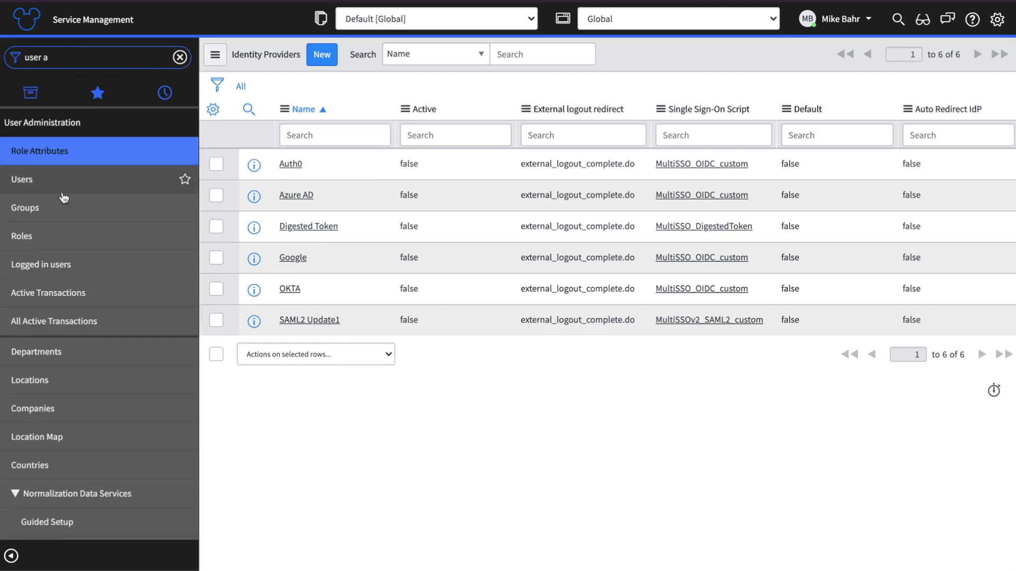
click(64, 179)
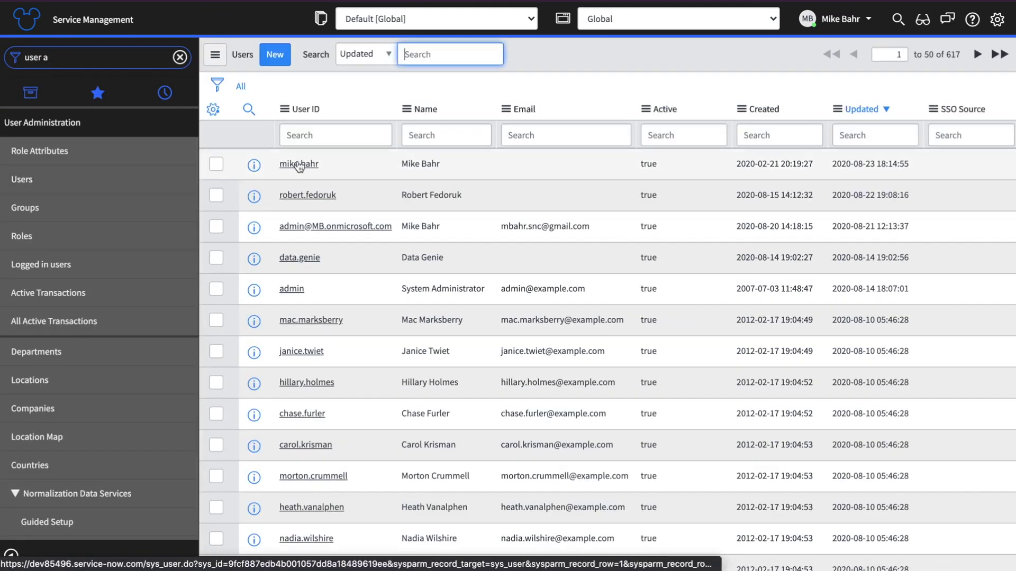
click(276, 55)
text(az)
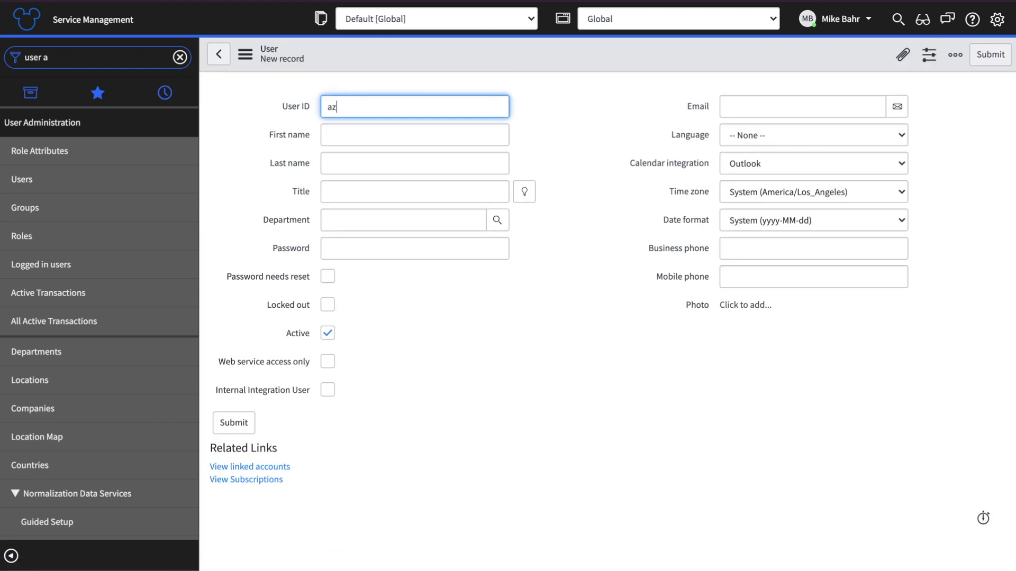
text(ure.ad)
key(Tab)
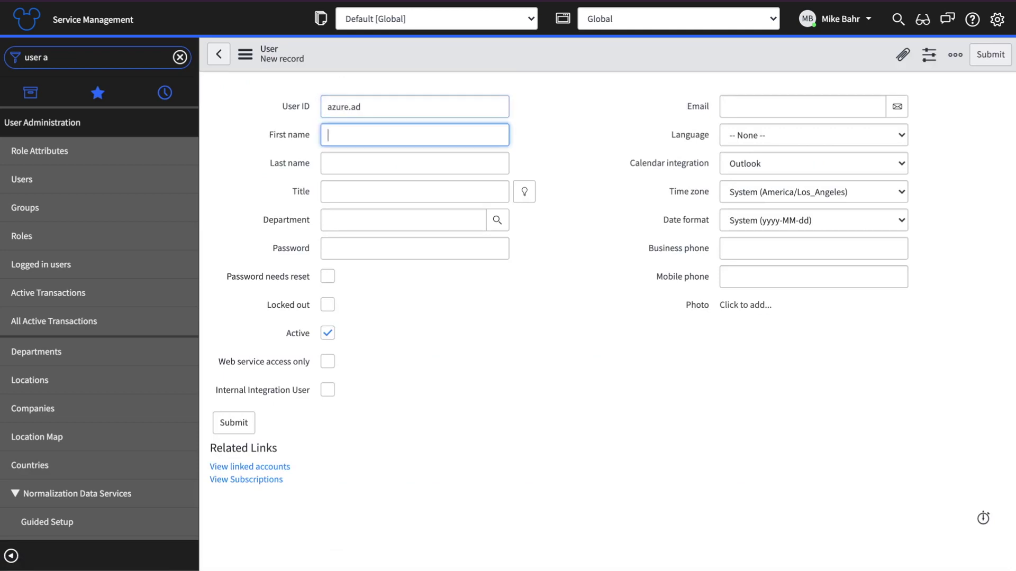
text(Azure)
key(Tab)
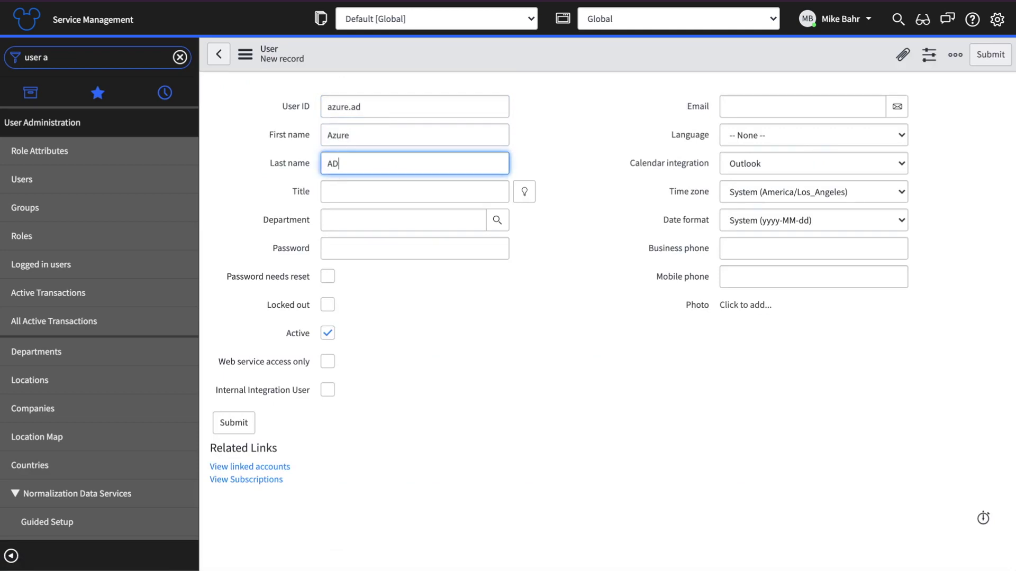
click(358, 256)
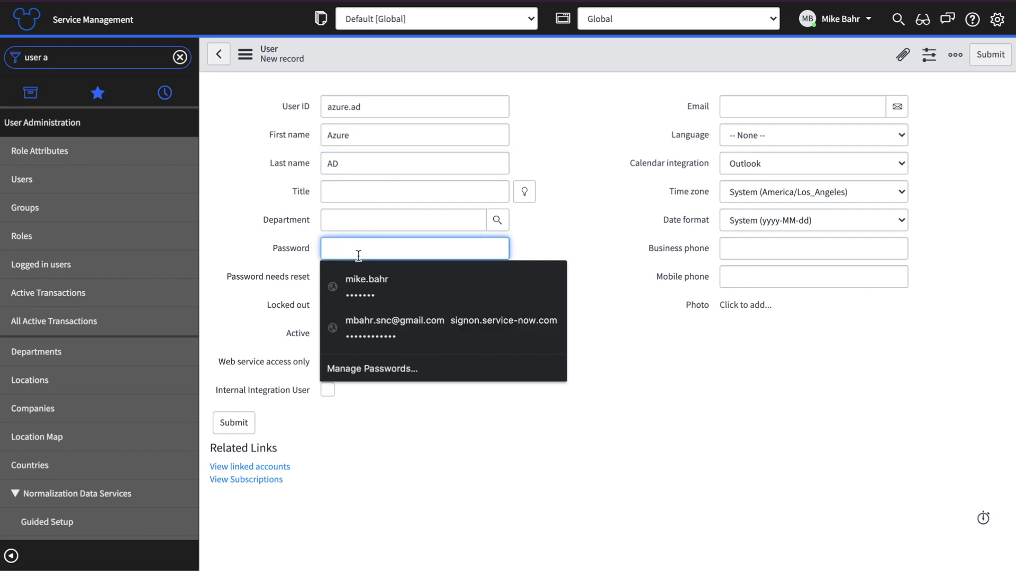
text(••)
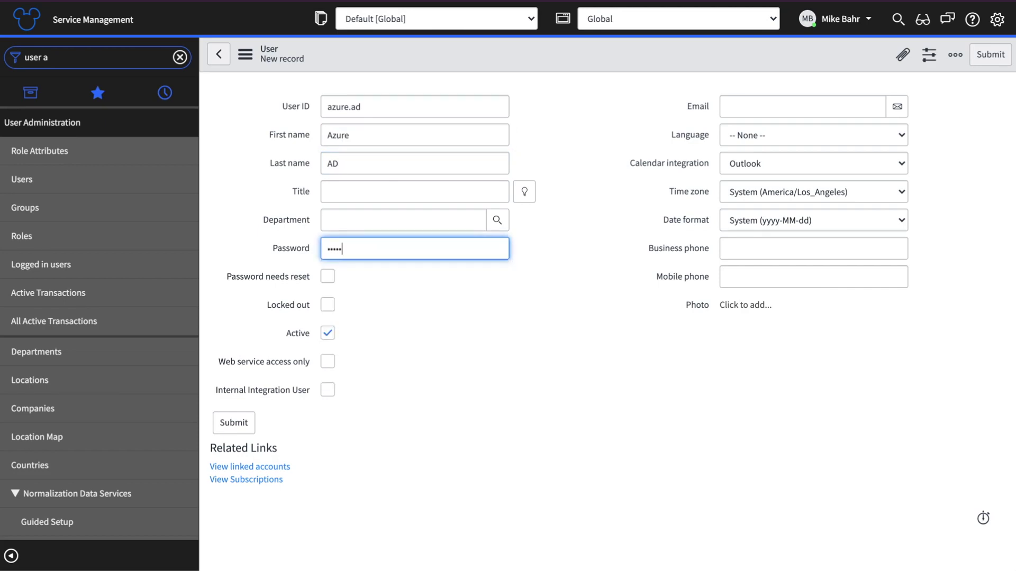
text(•••)
right_click(535, 63)
click(545, 67)
Step: Assign the admin role to the Azure AD user through the Roles edit list
scroll(291, 318, down, 3)
click(290, 401)
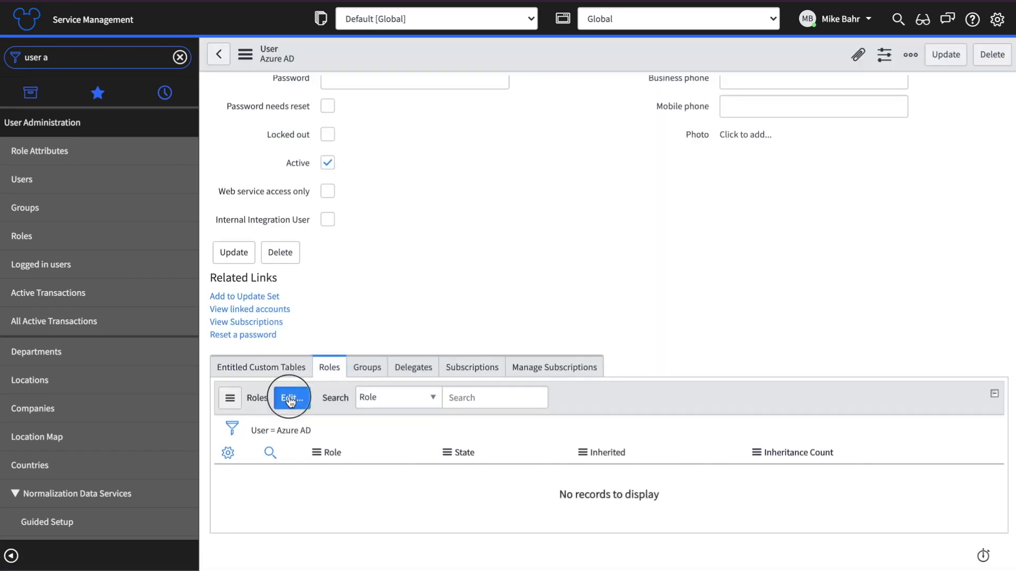
click(431, 229)
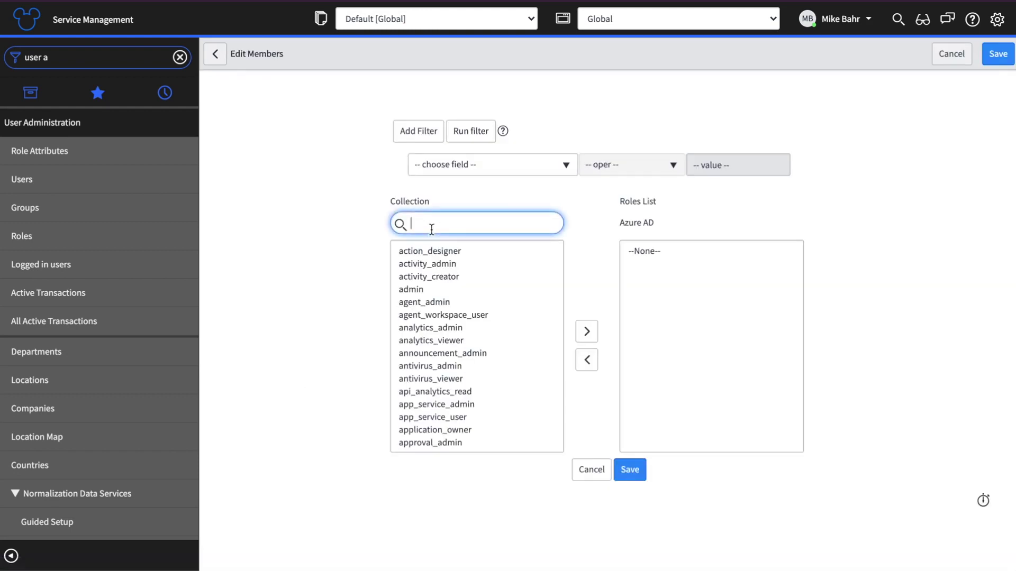
double_click(406, 289)
click(637, 471)
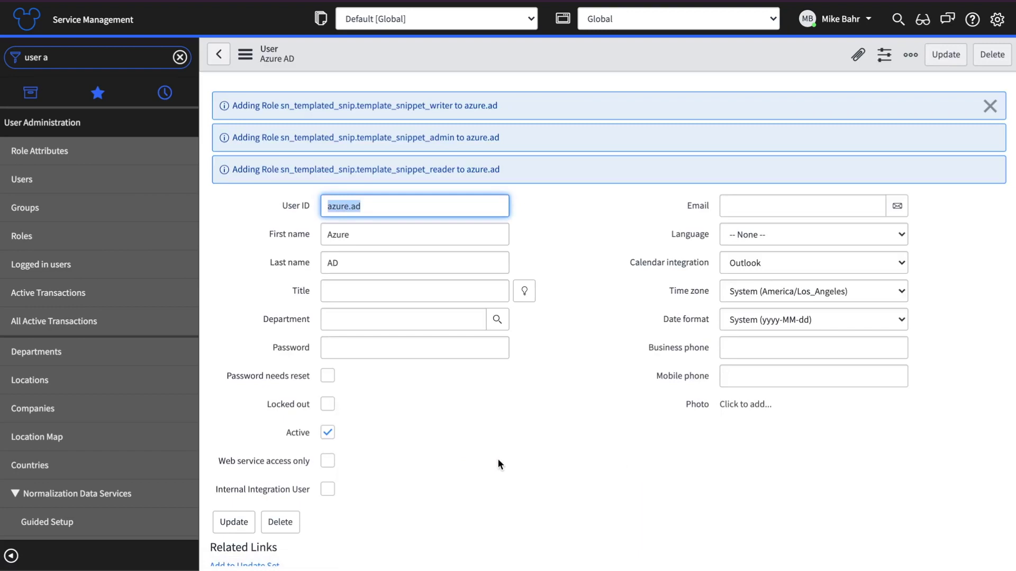
Step: Tick Web service access only and Internal Integration User, then update the user record
scroll(497, 459, down, 1)
click(327, 412)
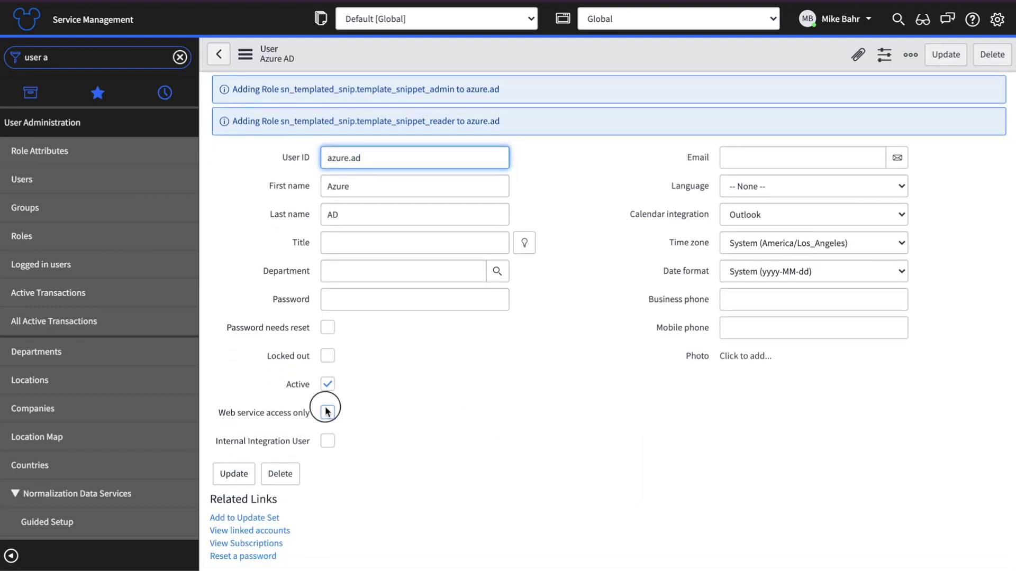
click(327, 442)
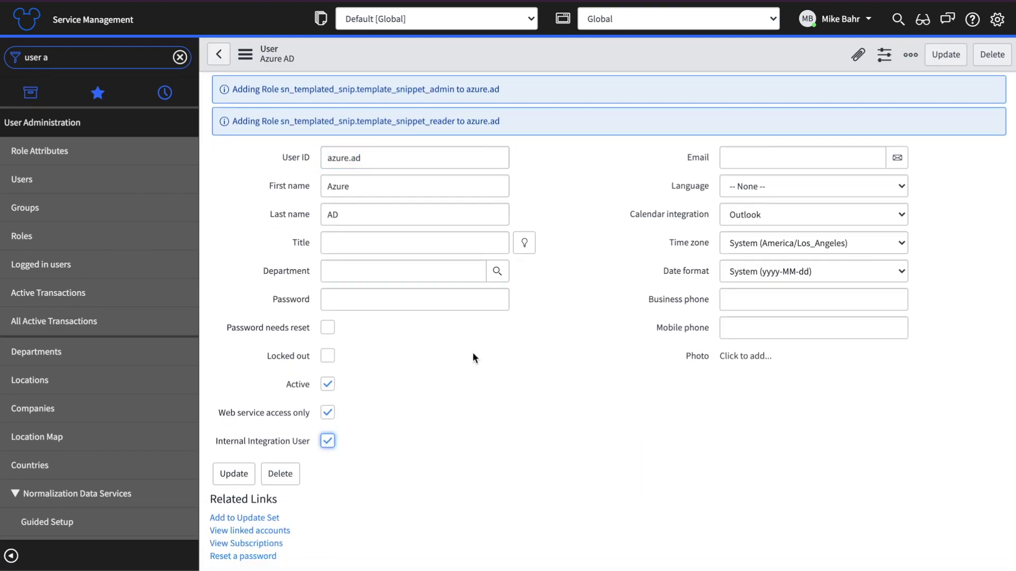
click(946, 55)
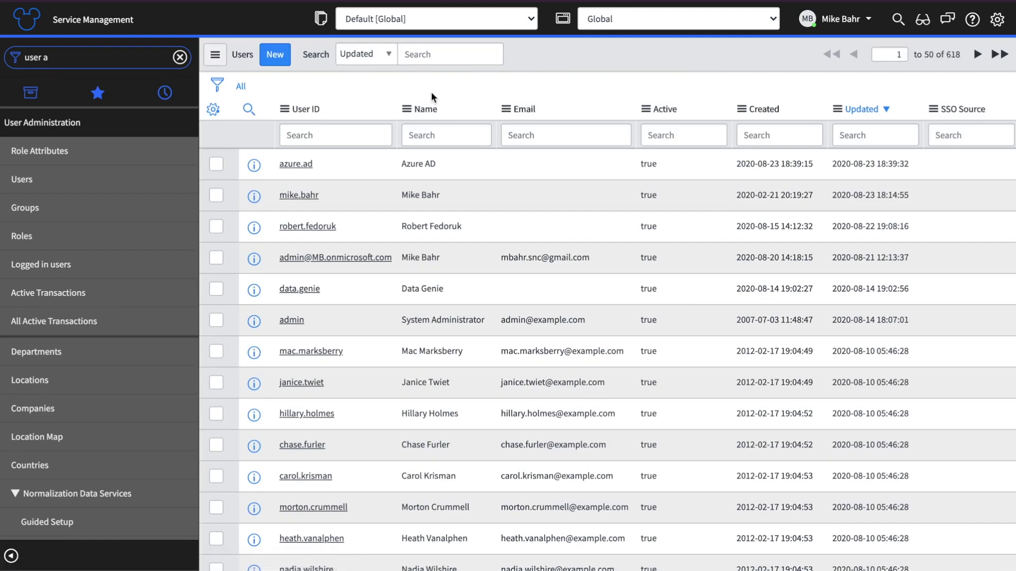
click(324, 164)
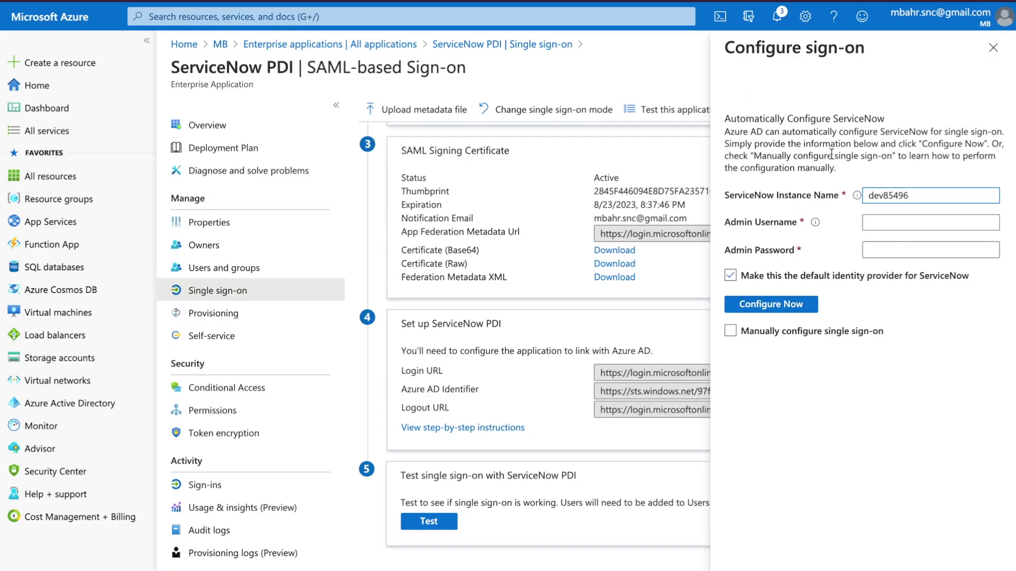
Step: Configure sign-on for dev85496 using the azure.ad admin credentials, then close the Configure sign-on pane
click(901, 218)
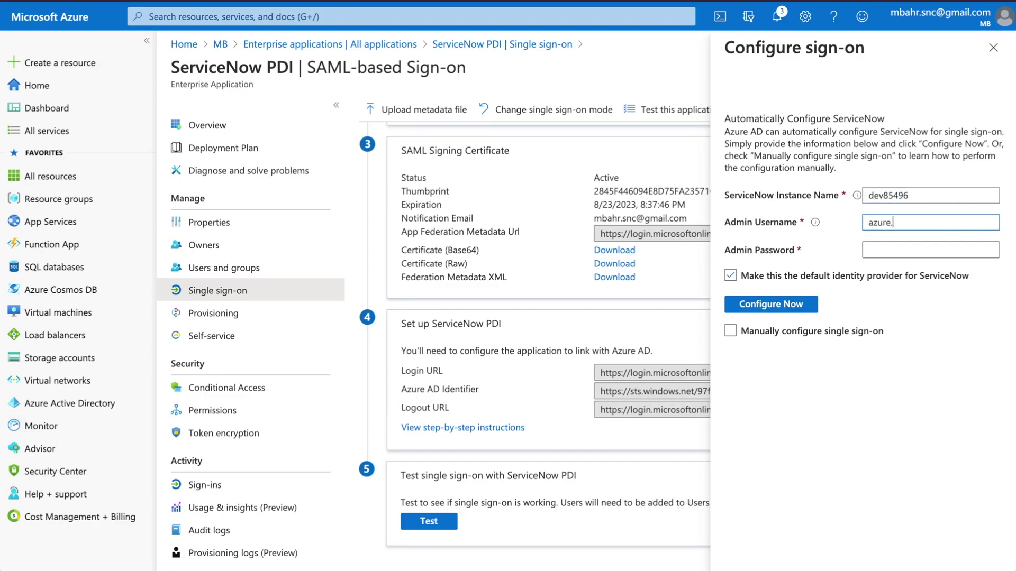
text(azure.ad)
key(Tab)
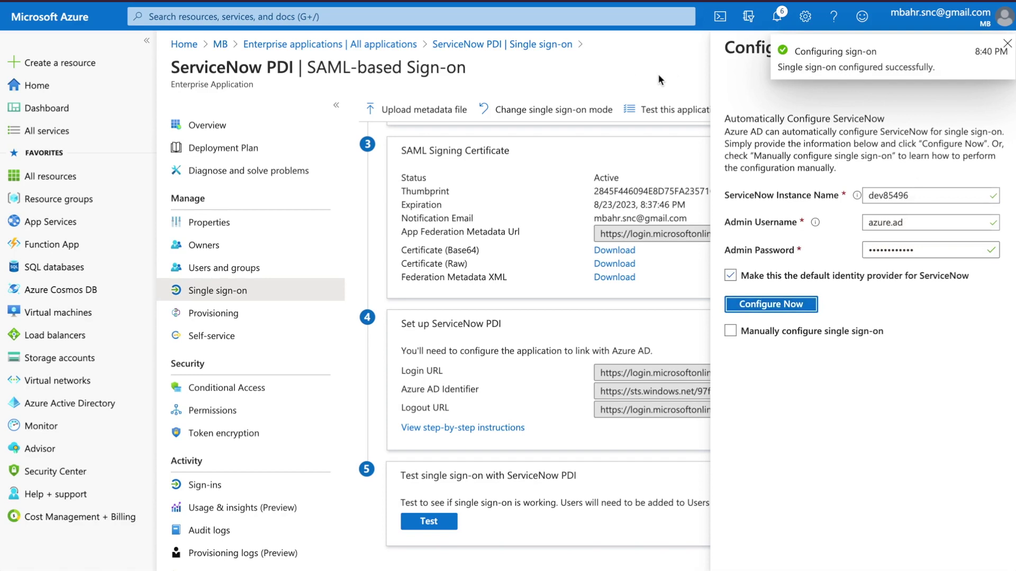
click(1007, 46)
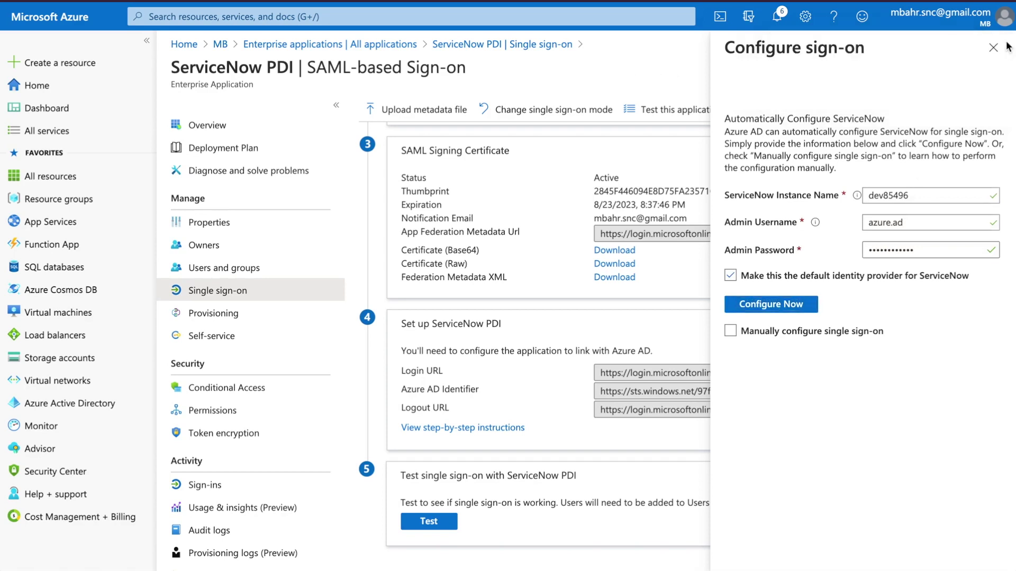
click(1000, 50)
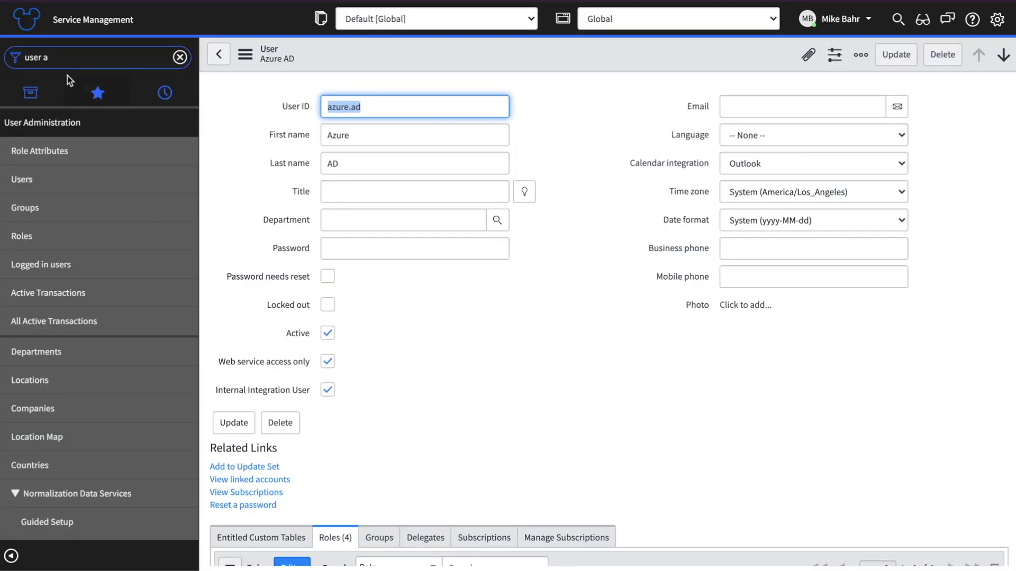
Step: Filter the navigator for 'sso' and open the Microsoft Azure Federated Single Sign-on identity provider
click(57, 57)
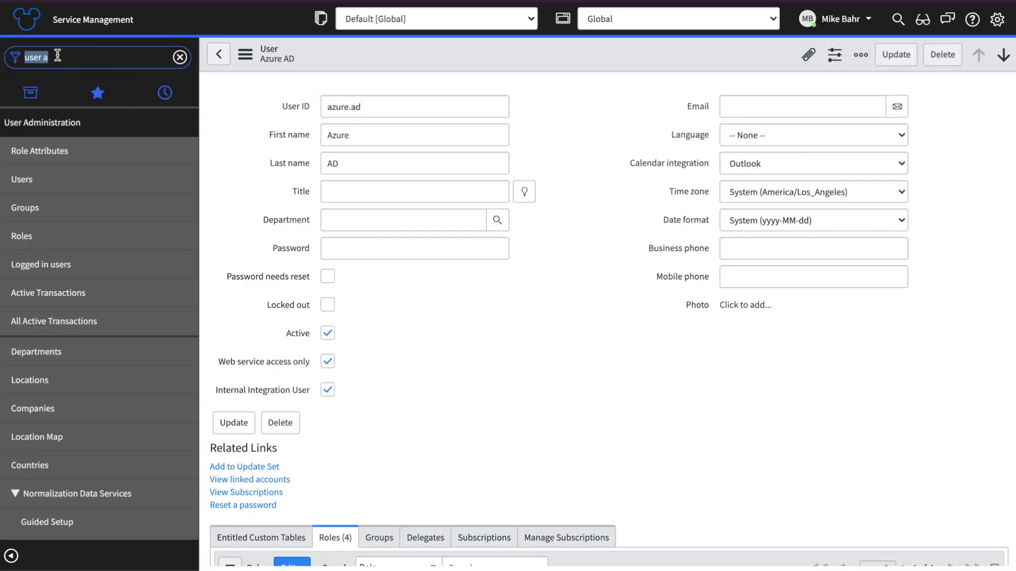
text(sso)
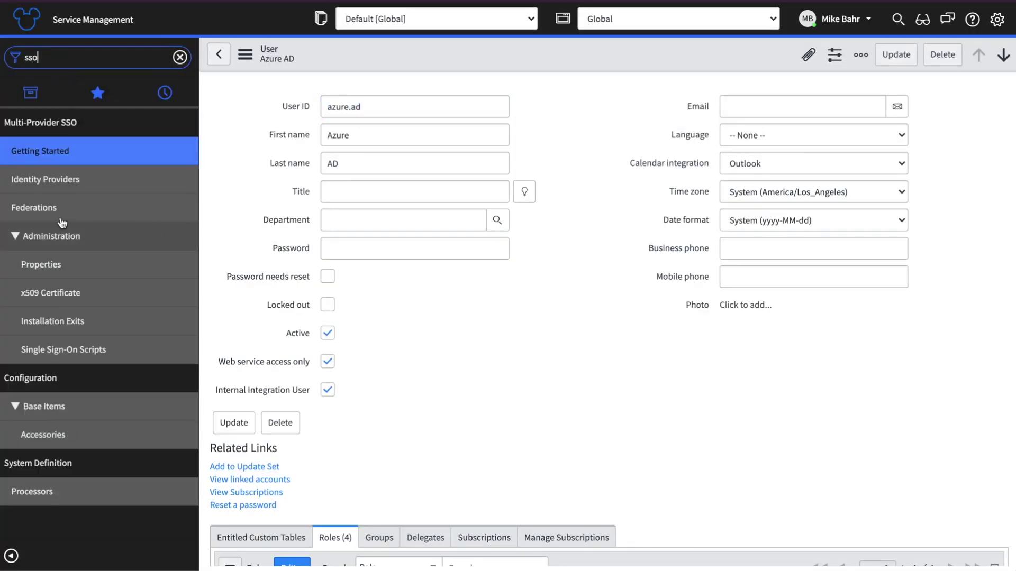
click(52, 180)
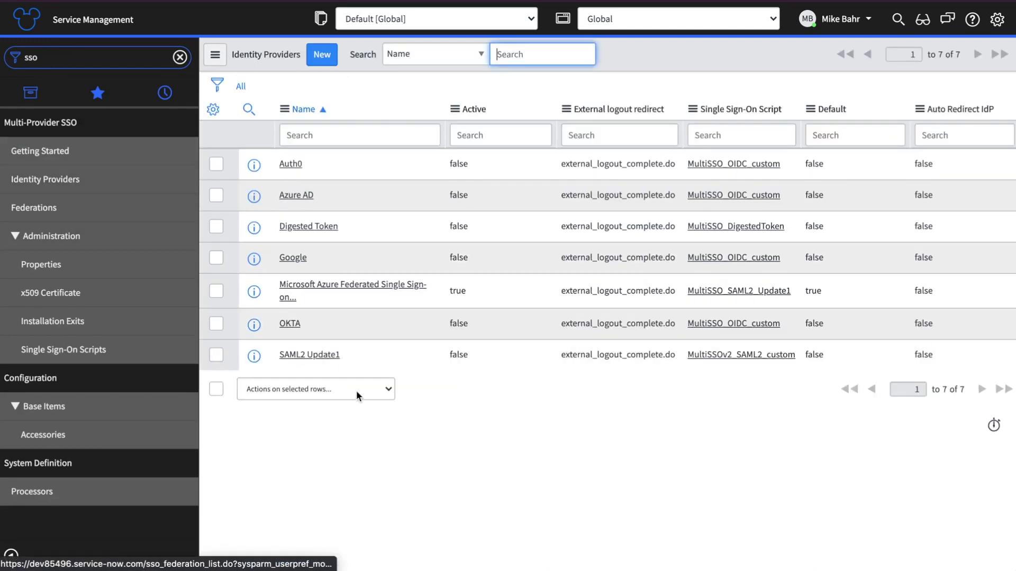
drag(350, 300, 281, 294)
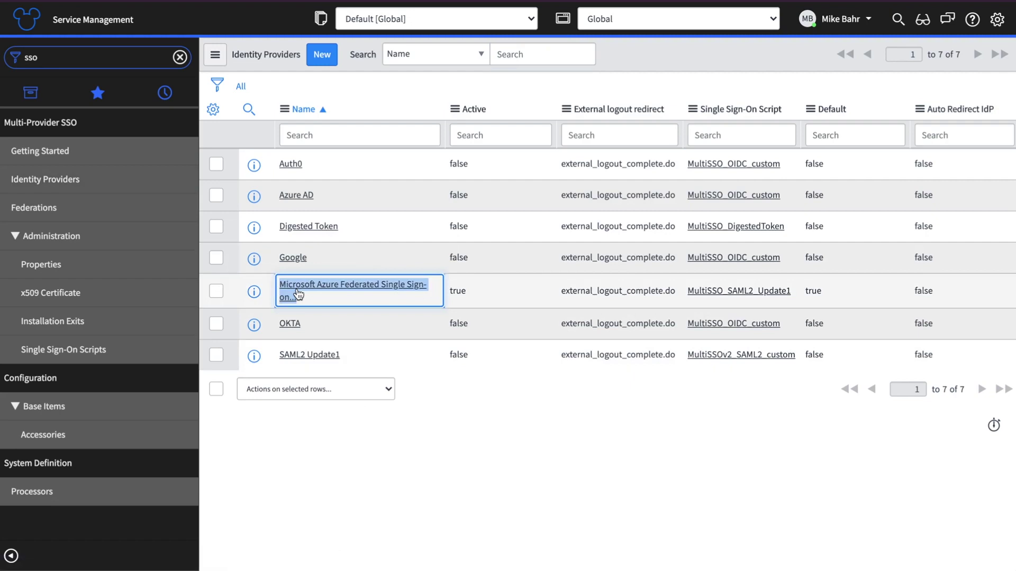
click(331, 291)
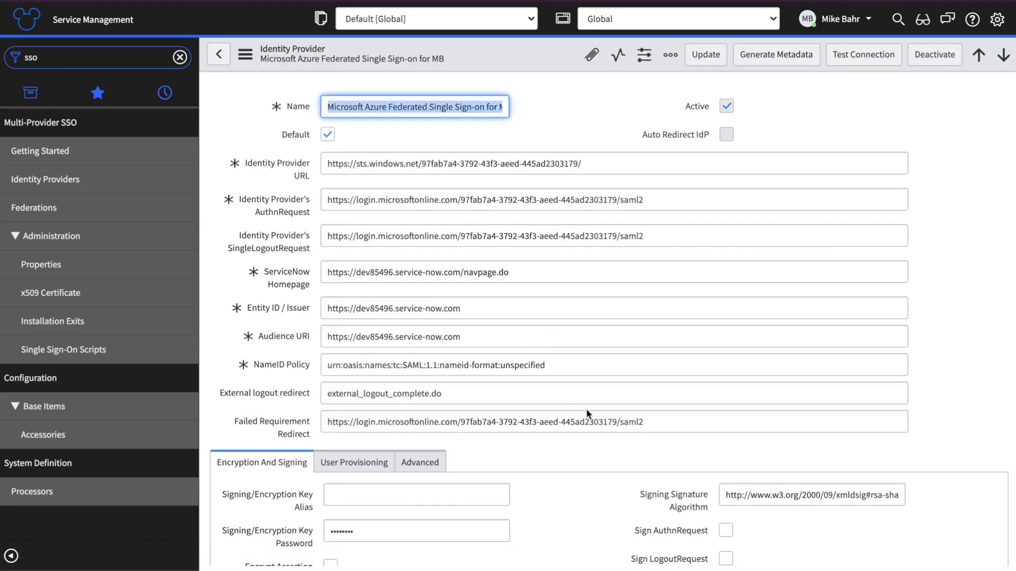
scroll(587, 410, down, 5)
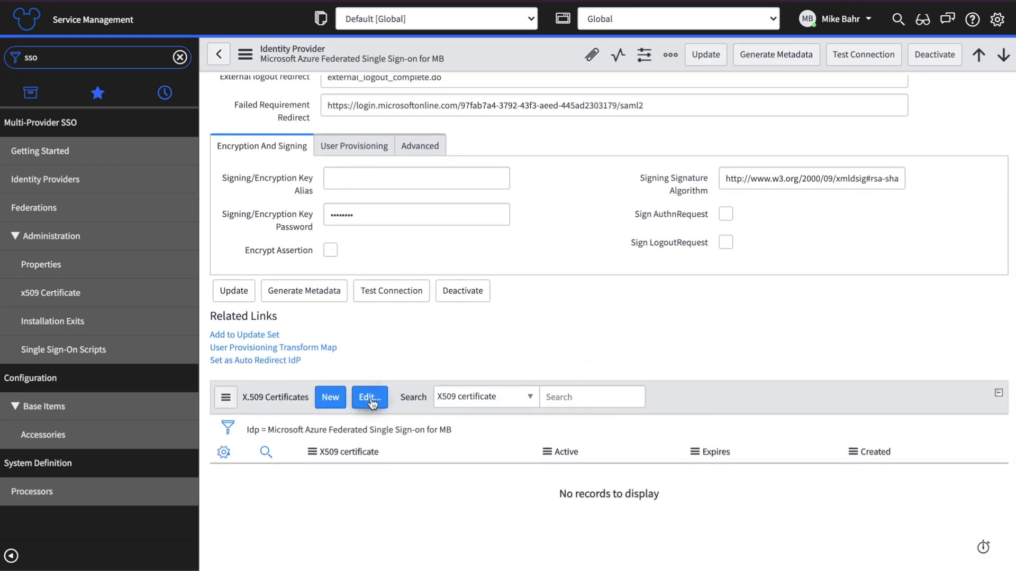
Step: Add the Microsoft Azure Federated Single Sign-on certificate to X.509 Certificates, then review the provisioning and advanced tabs
click(371, 401)
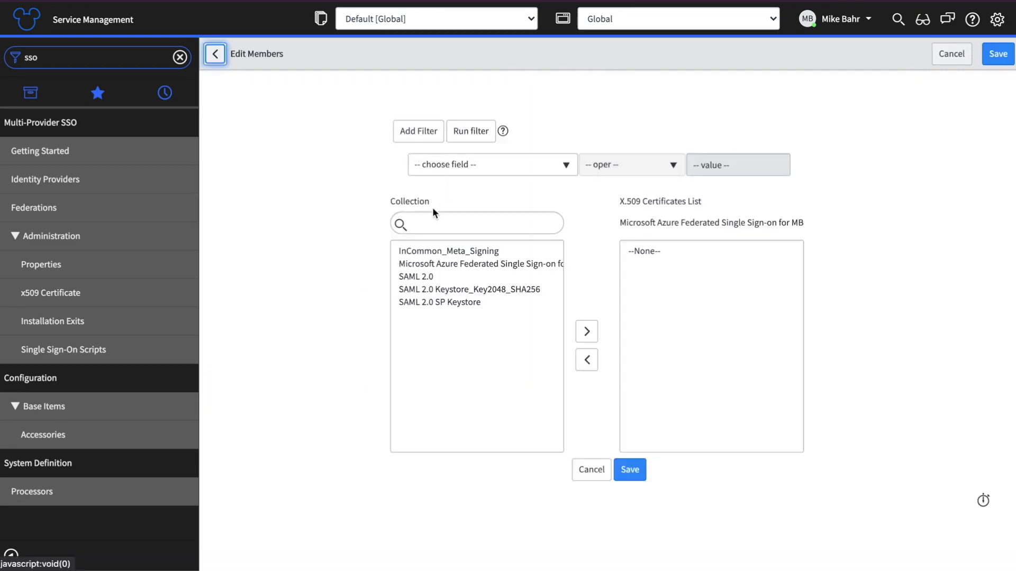
double_click(429, 264)
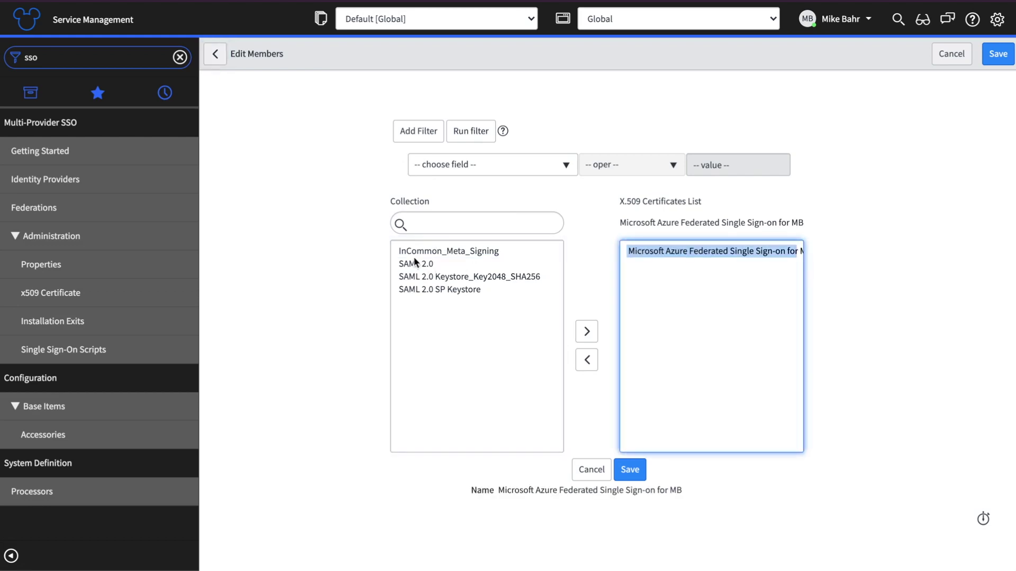
click(629, 469)
scroll(596, 453, down, 4)
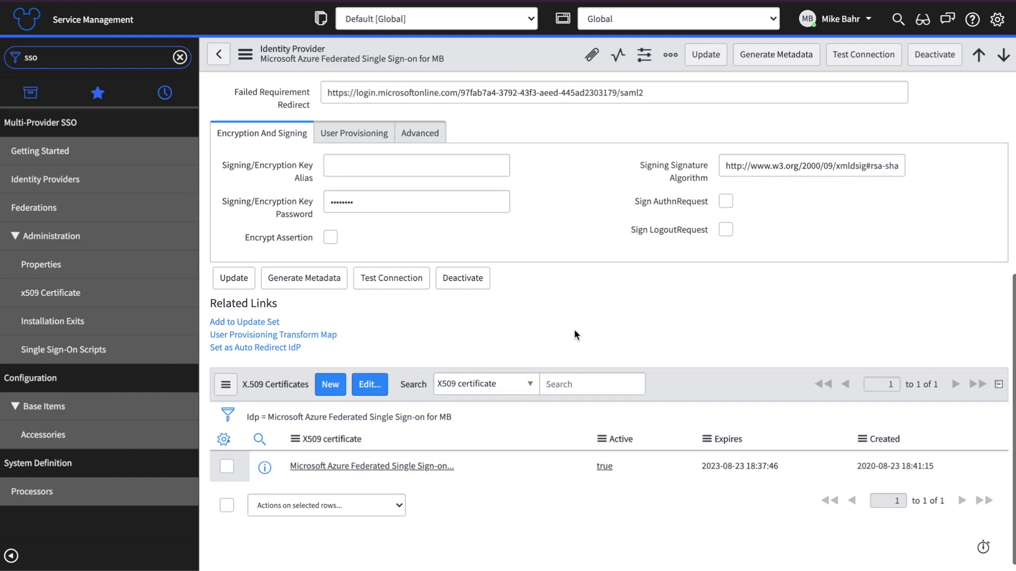
scroll(575, 325, up, 1)
click(358, 209)
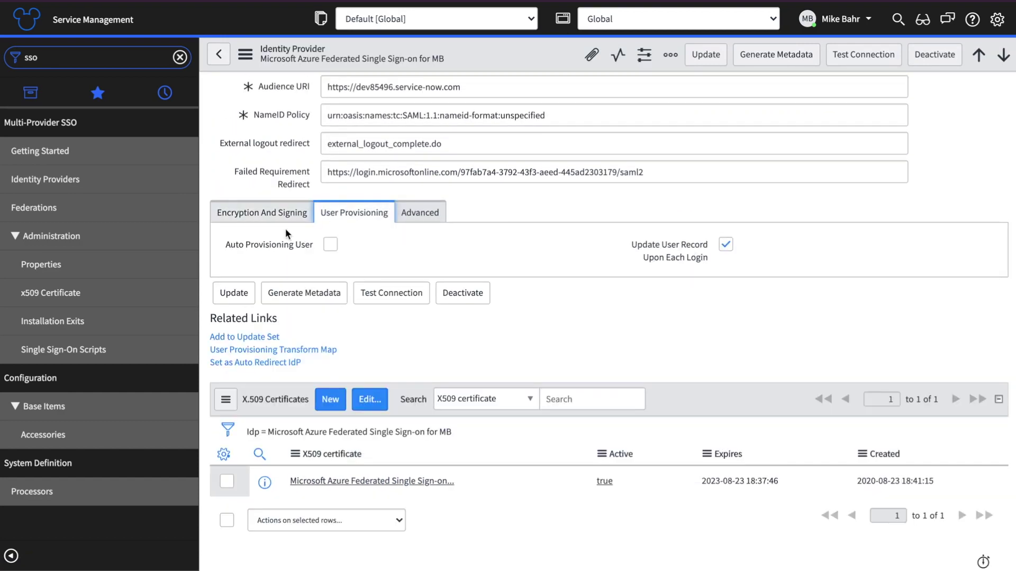
click(431, 216)
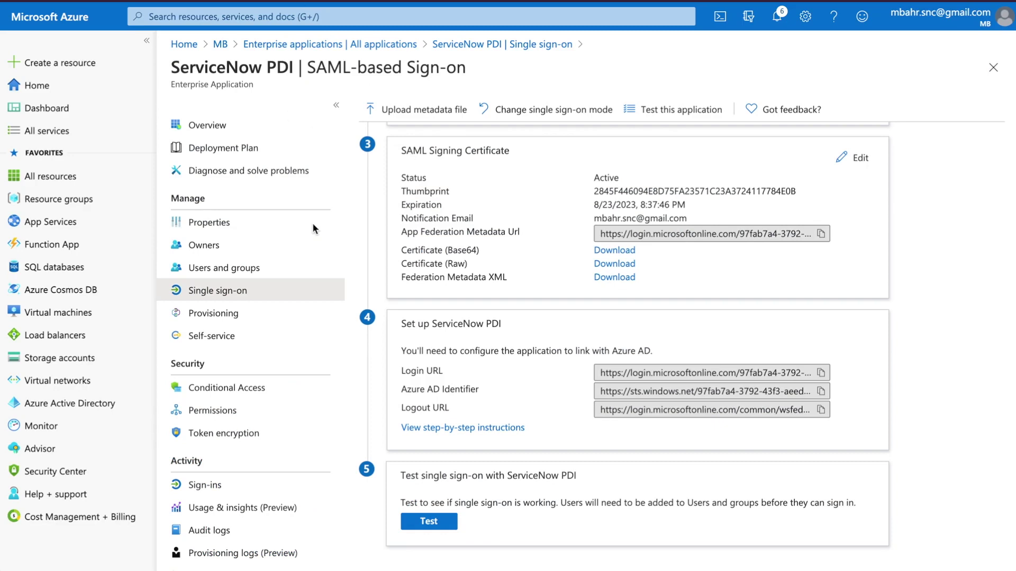
Step: Open Provisioning for the ServiceNow PDI app and start the provisioning setup
click(202, 317)
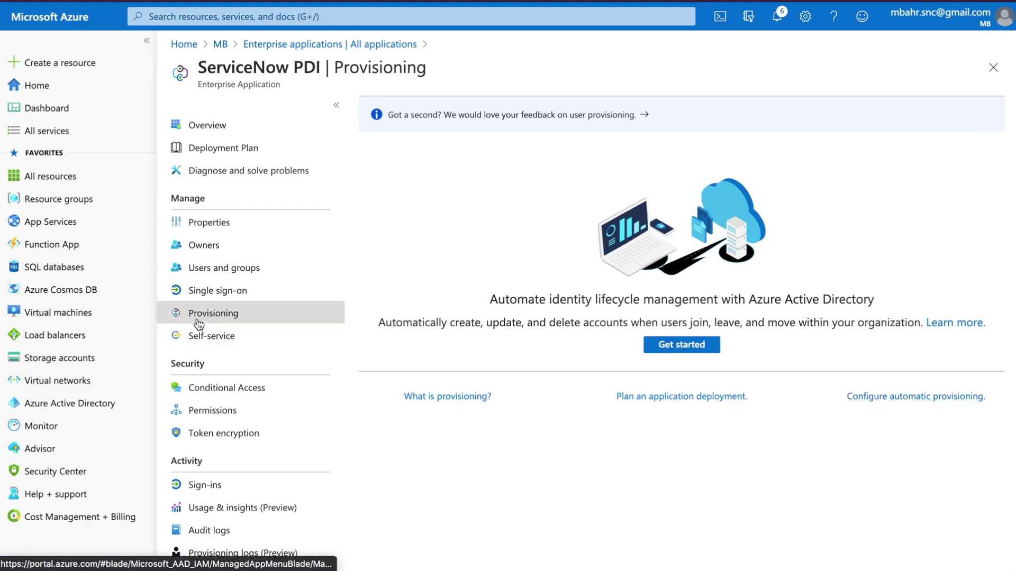
click(881, 397)
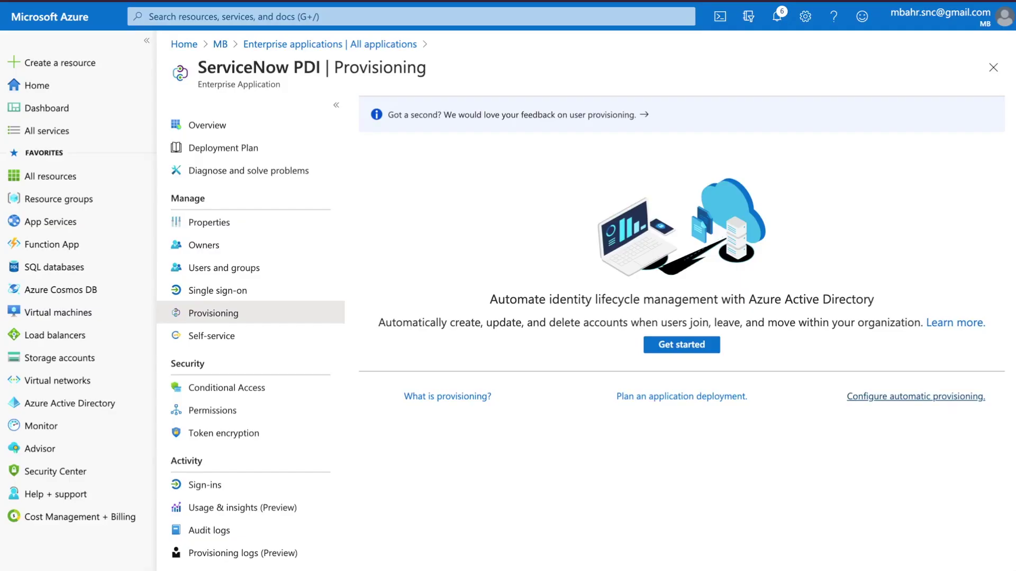
click(656, 343)
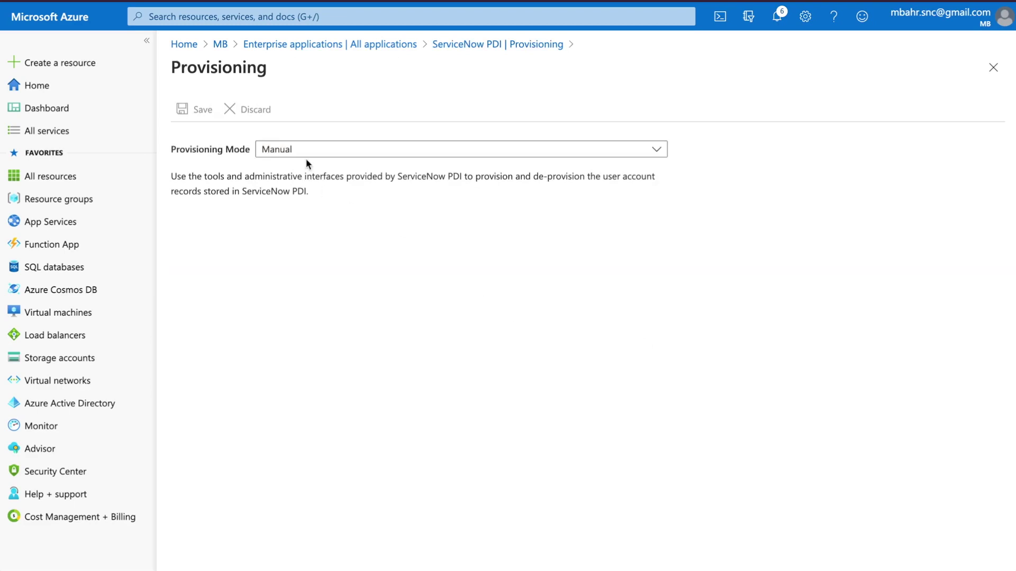
Step: Set provisioning mode to Automatic with instance dev85496, admin azure.ad, password and a notification email
click(303, 152)
click(303, 190)
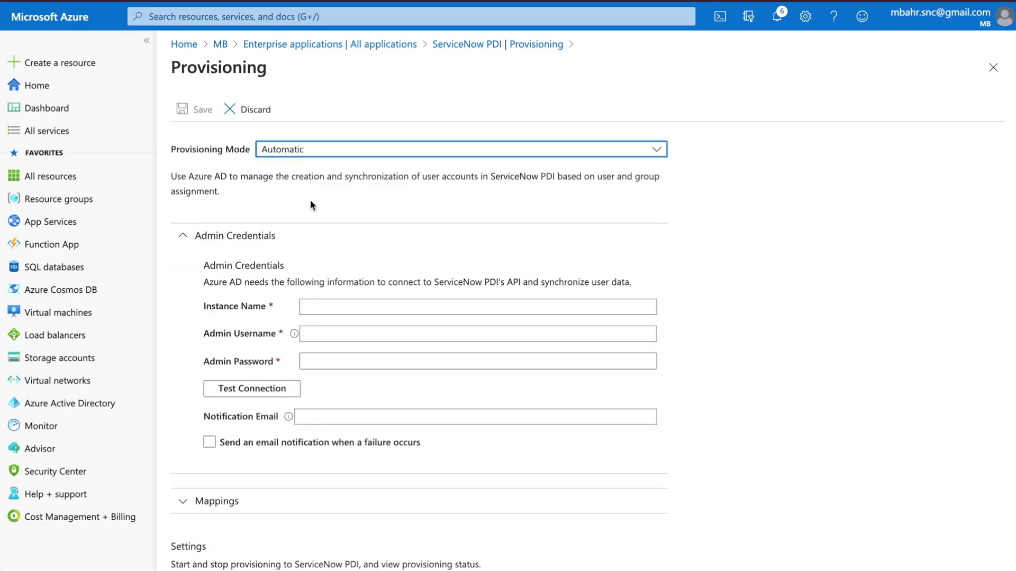
click(307, 307)
key(ctrl+v)
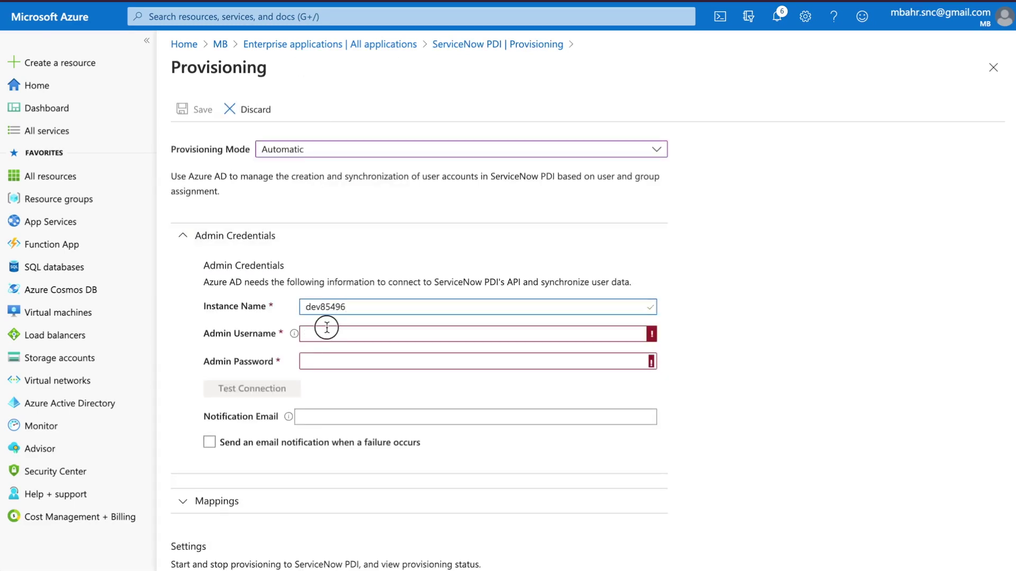
click(327, 329)
text(azure.a)
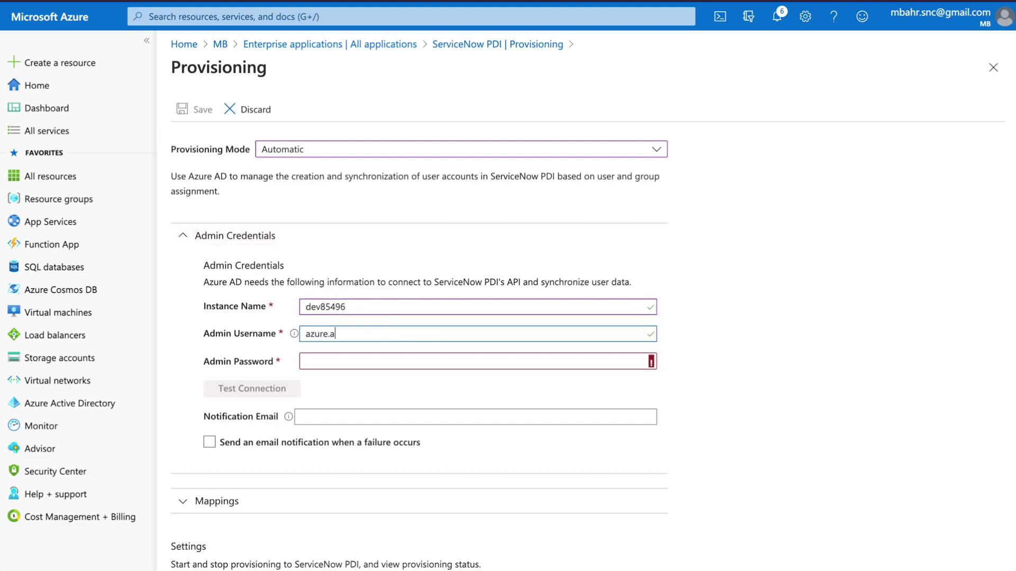
text(d)
key(Tab)
key(ctrl+v)
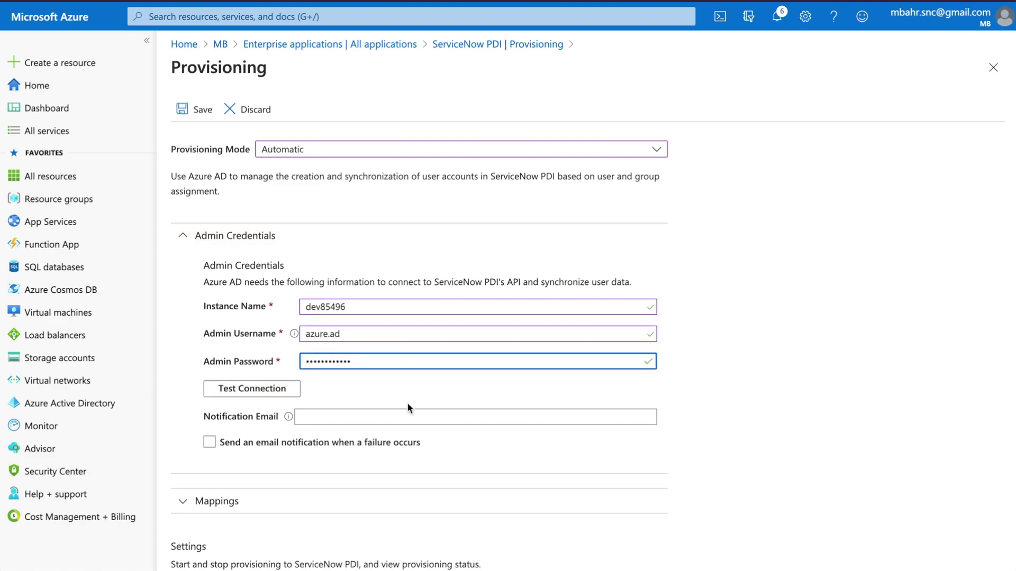
click(370, 417)
text(0)
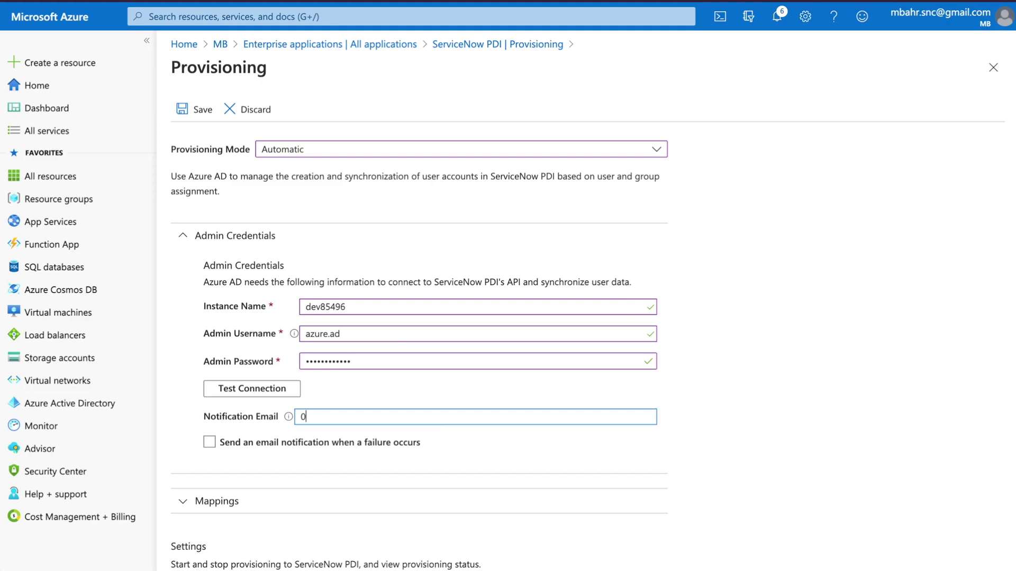
key(Down)
key(Return)
Step: Test the connection to ServiceNow successfully and save the provisioning settings
scroll(293, 386, down, 1)
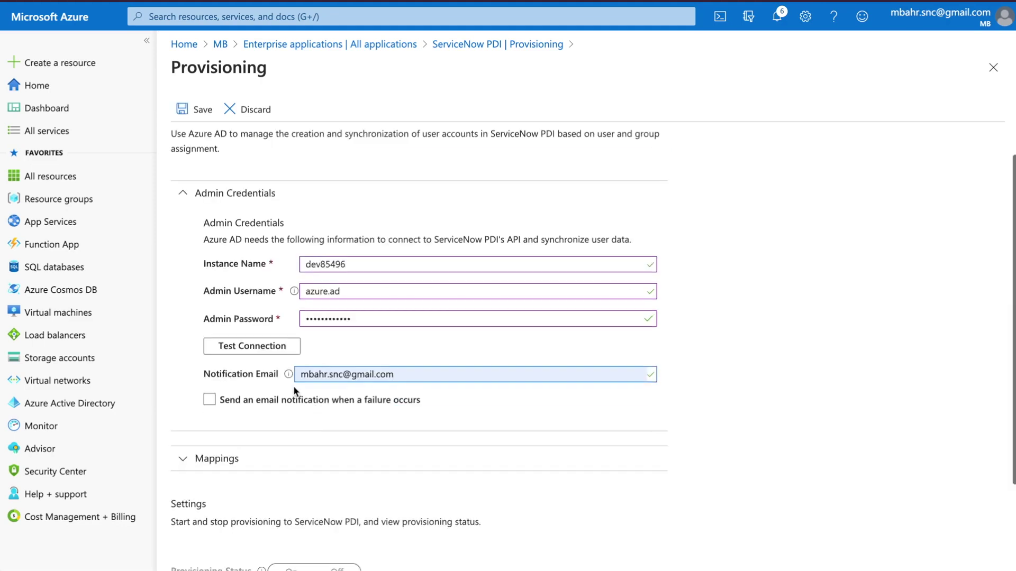
click(263, 348)
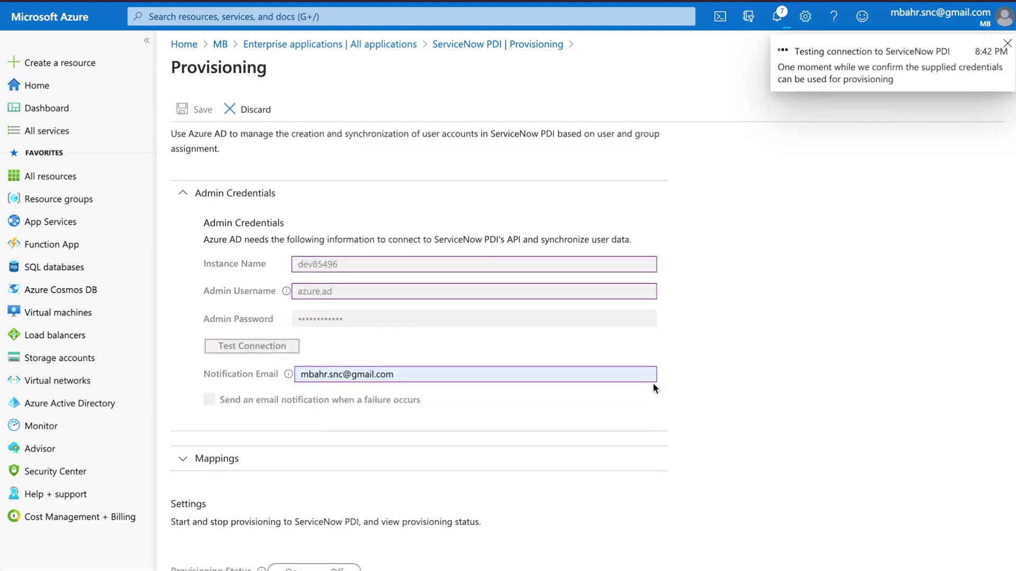
click(1006, 44)
scroll(744, 394, down, 1)
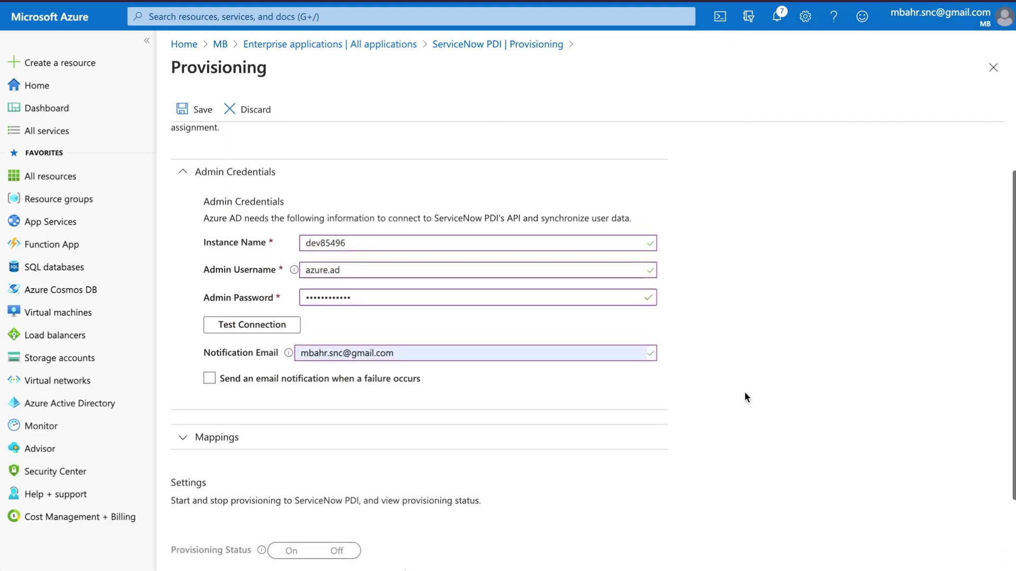
scroll(745, 397, up, 1)
click(193, 109)
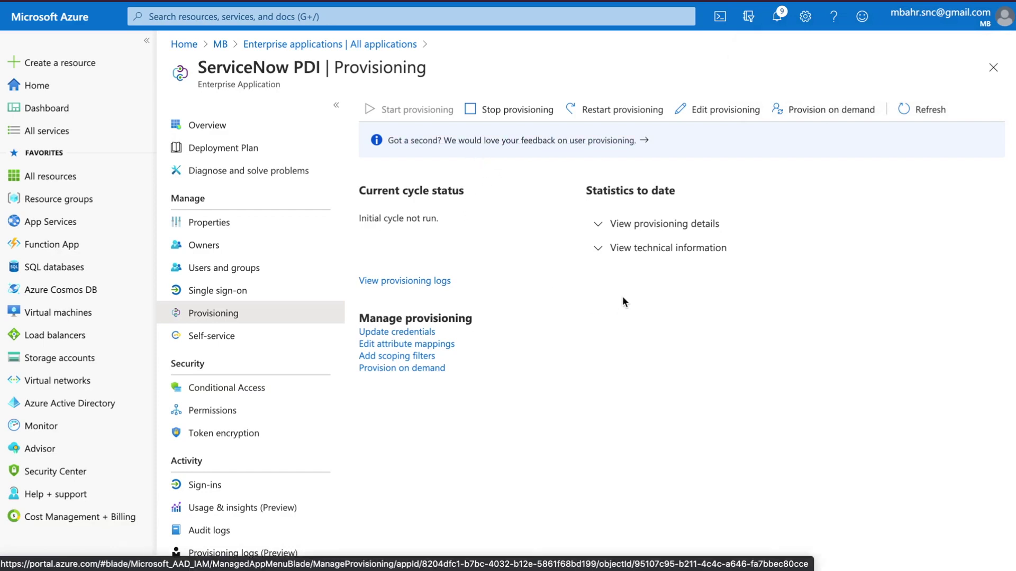
Step: Edit the provisioning configuration and turn Provisioning Status on
click(718, 117)
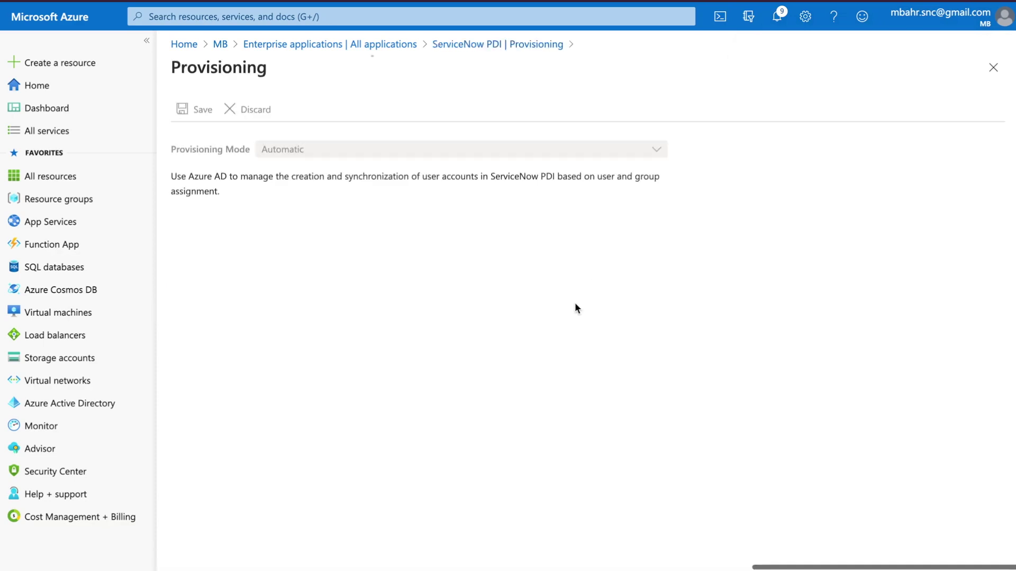
scroll(506, 416, down, 5)
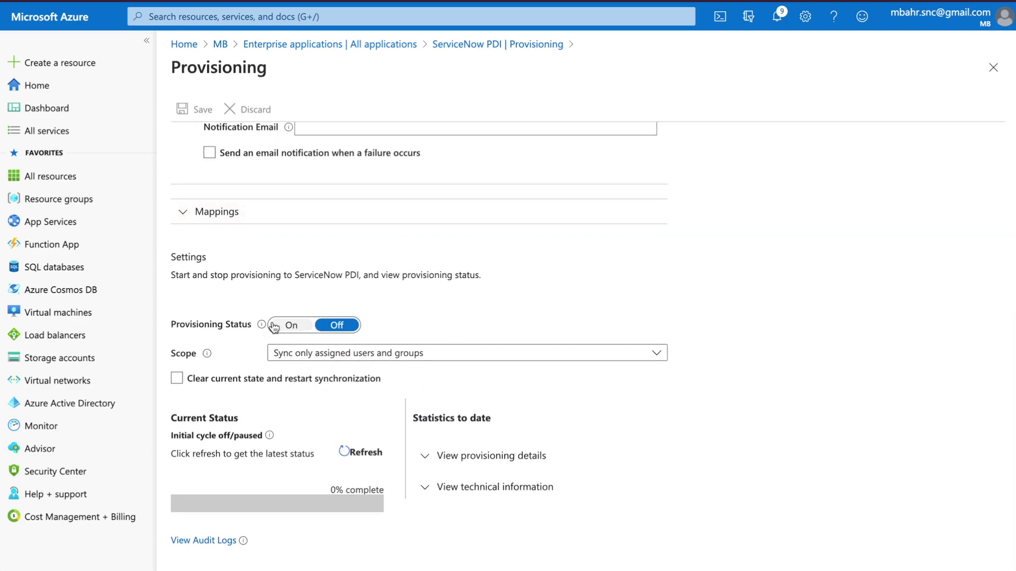
click(291, 324)
scroll(462, 268, up, 2)
scroll(463, 267, up, 1)
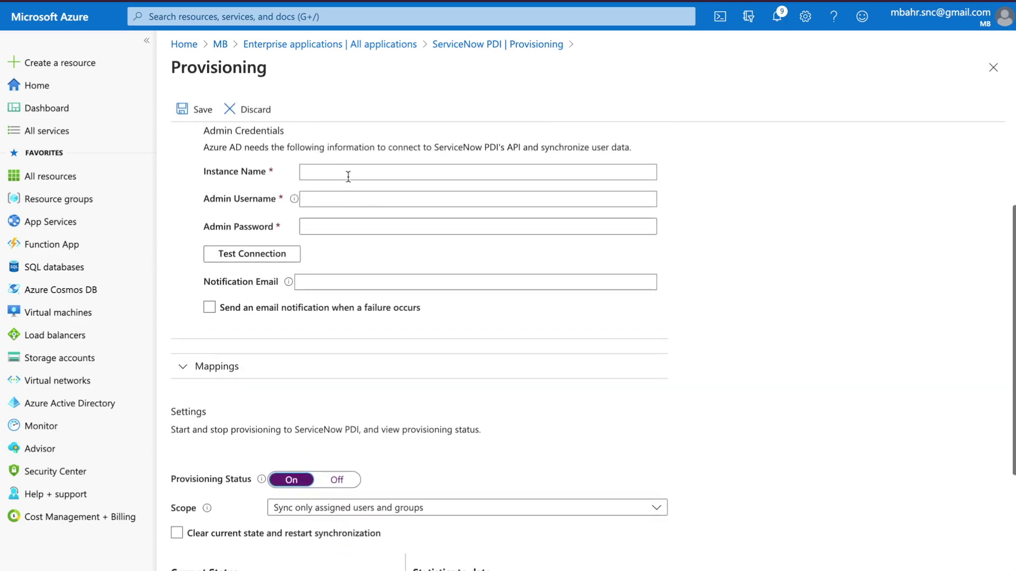
Step: Re-enter instance dev85496, the admin username and password, and the notification email address
click(347, 175)
text(dev85496)
click(348, 196)
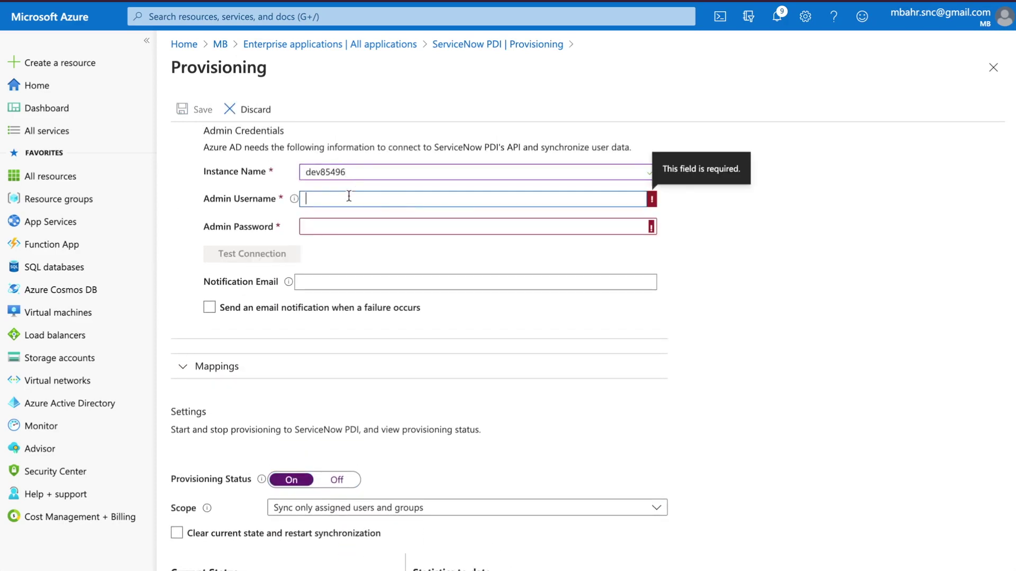
text(azure.ad)
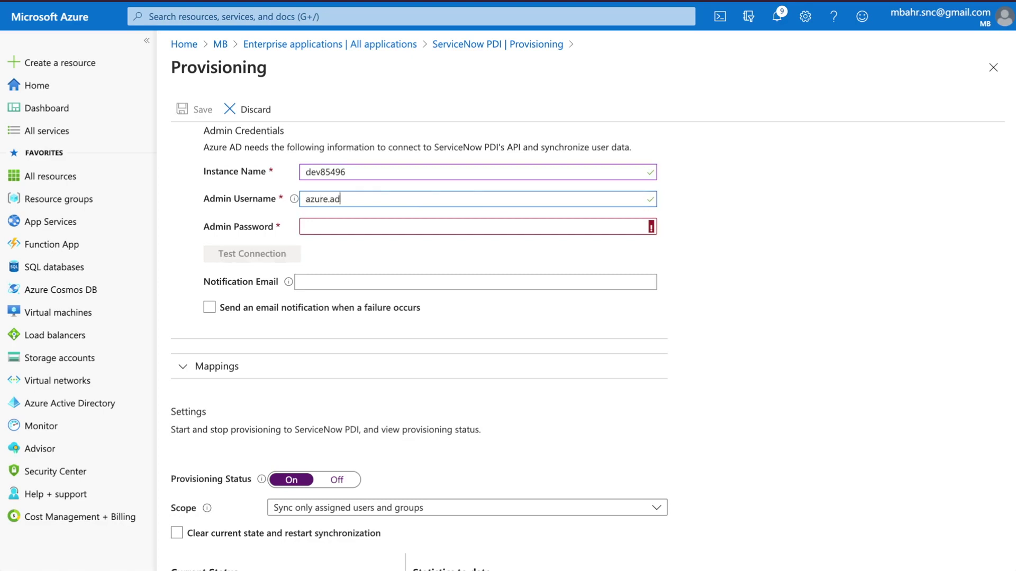
key(Tab)
text(•••••••••••••)
key(Tab)
key(Tab)
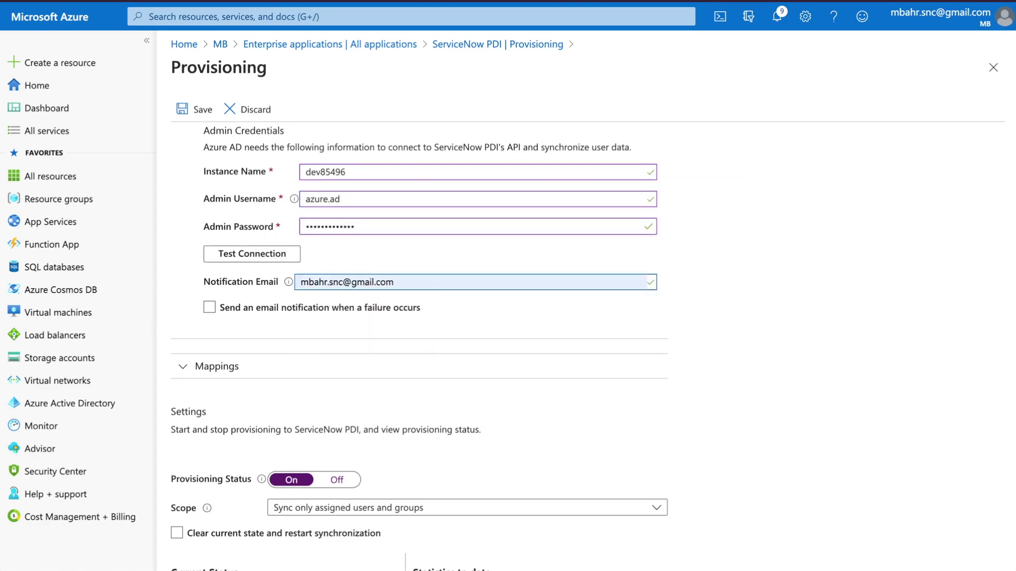
scroll(470, 370, down, 1)
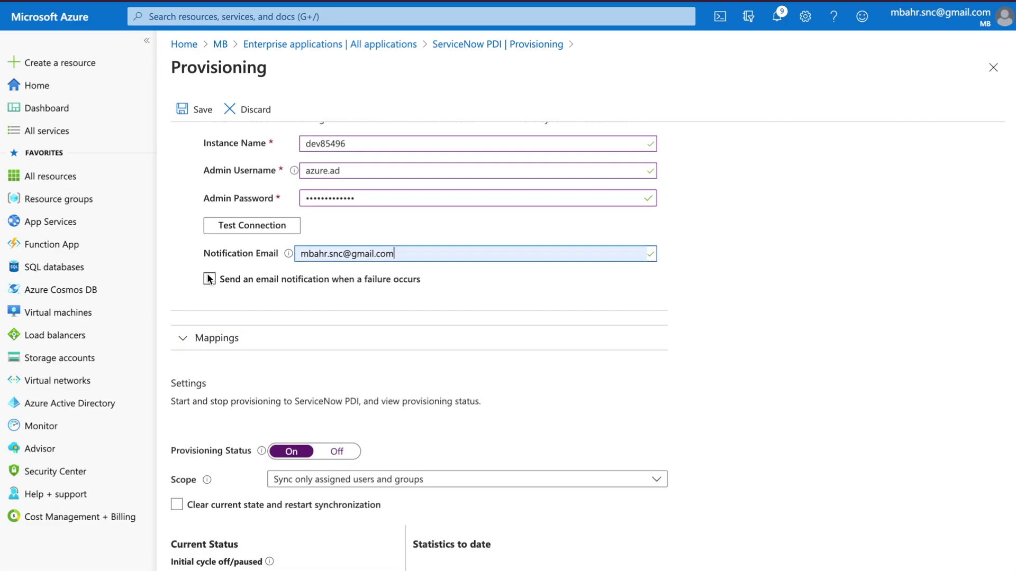
scroll(512, 323, down, 4)
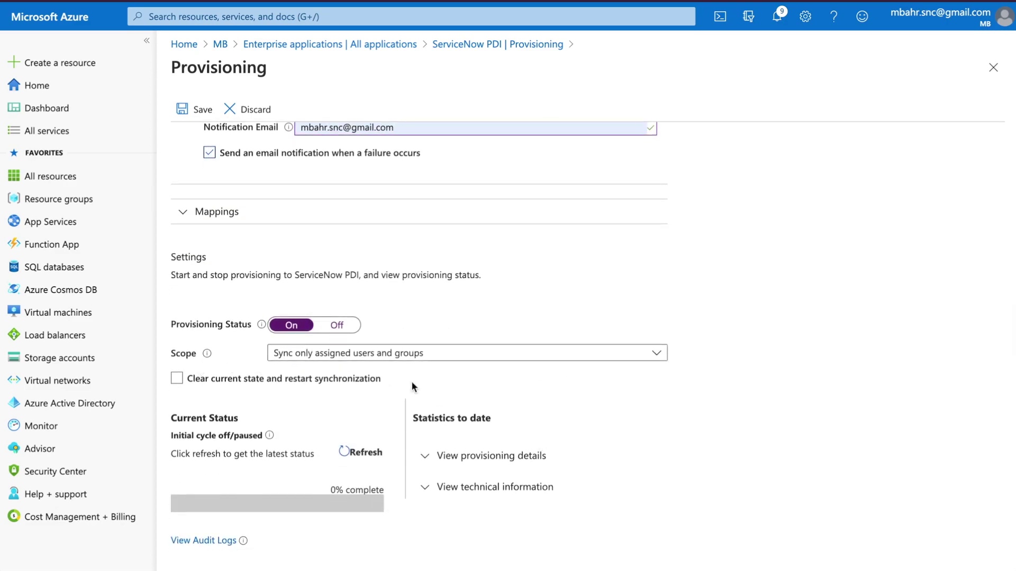
scroll(412, 381, up, 10)
click(196, 111)
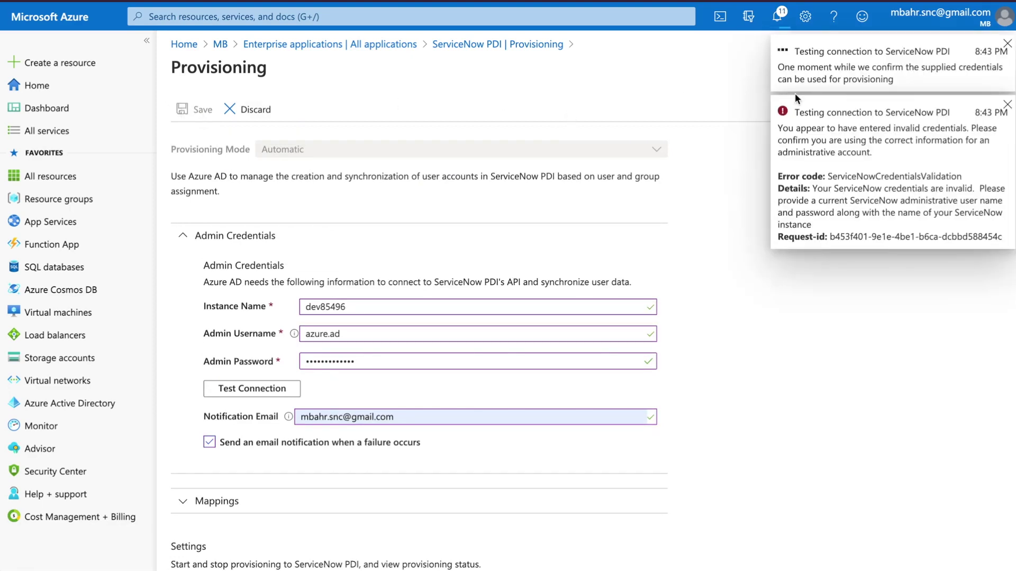
Step: Fix the admin password, re-test the credentials successfully and save provisioning with status on
click(371, 362)
key(BackSpace)
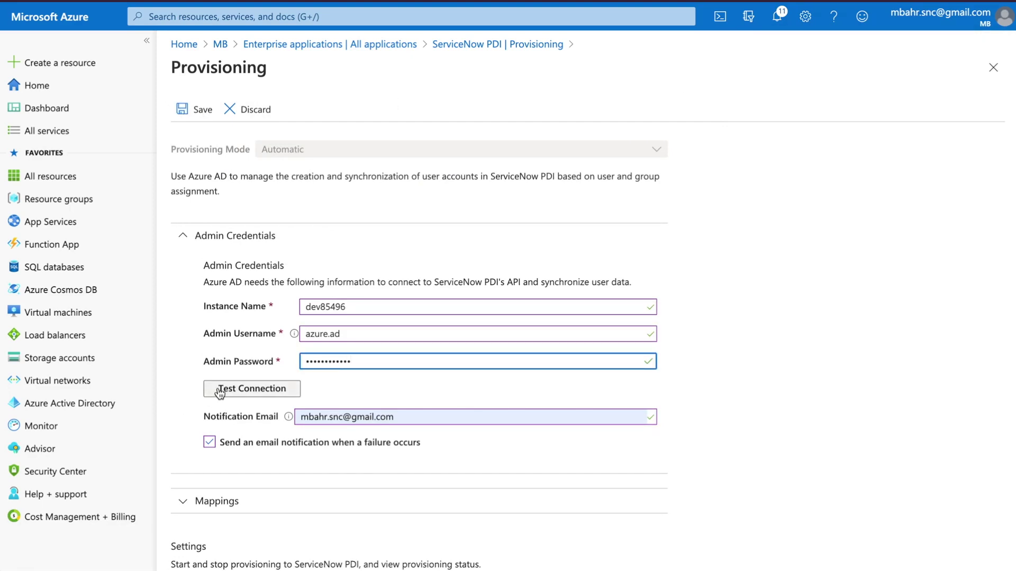
click(220, 390)
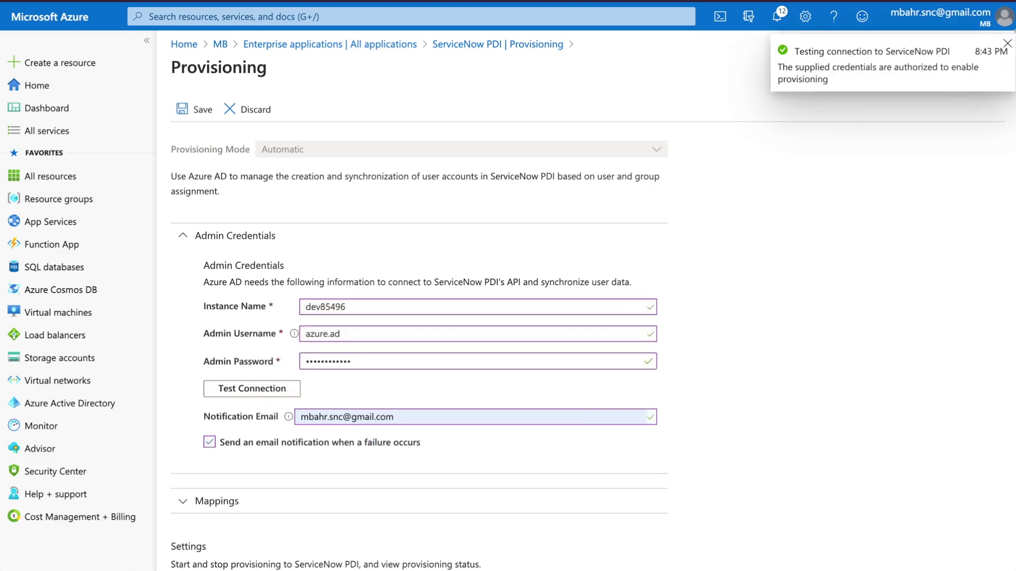
click(1007, 43)
scroll(761, 354, down, 5)
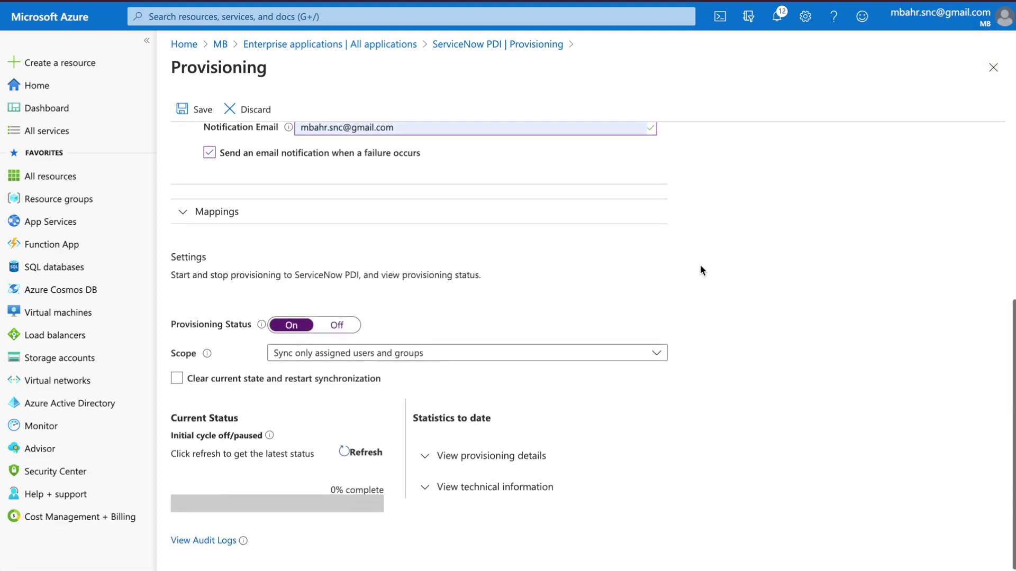
scroll(700, 264, up, 5)
click(204, 109)
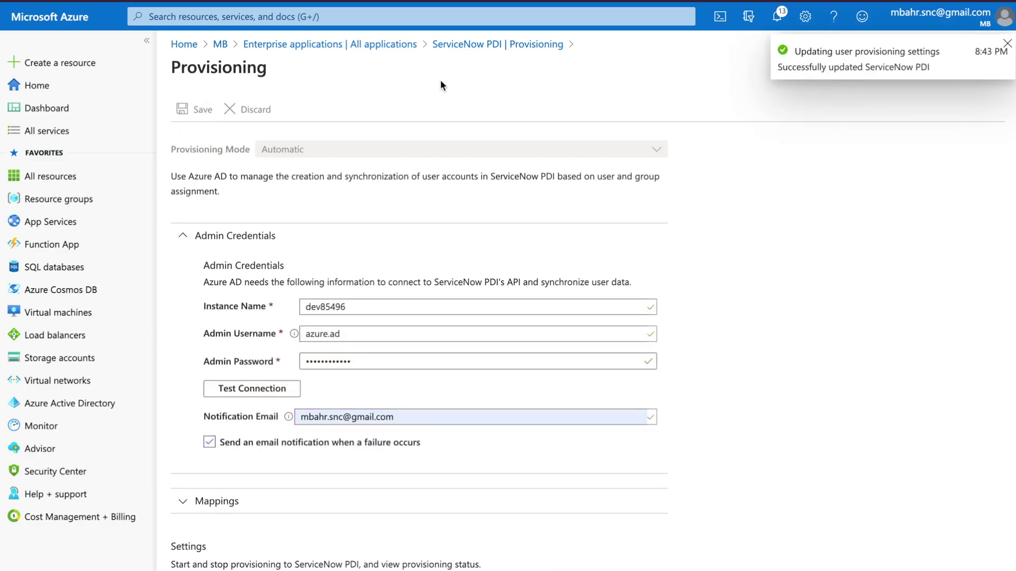
click(447, 47)
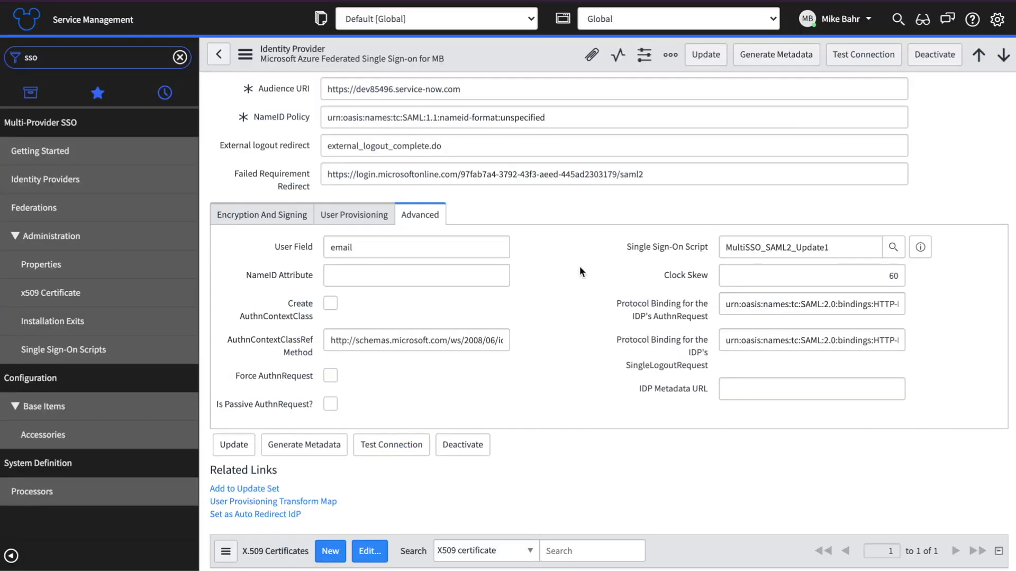
scroll(580, 265, up, 5)
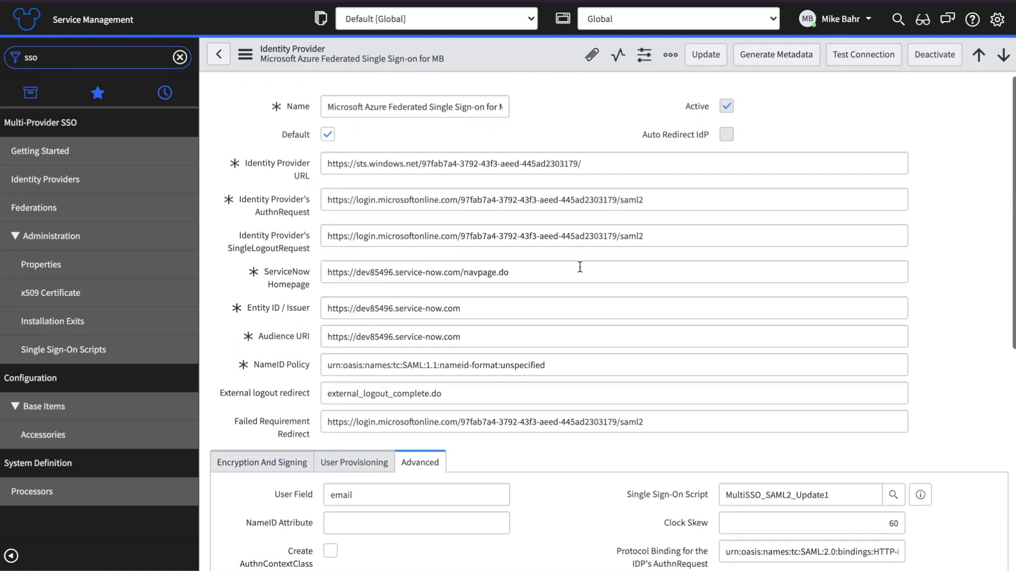
drag(655, 236, 304, 244)
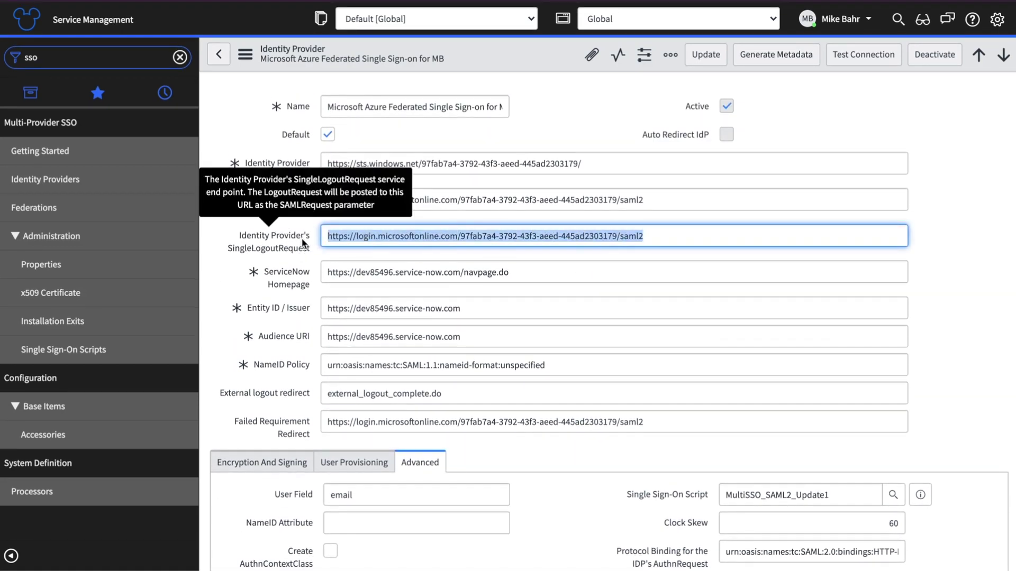
key(BackSpace)
scroll(508, 236, down, 2)
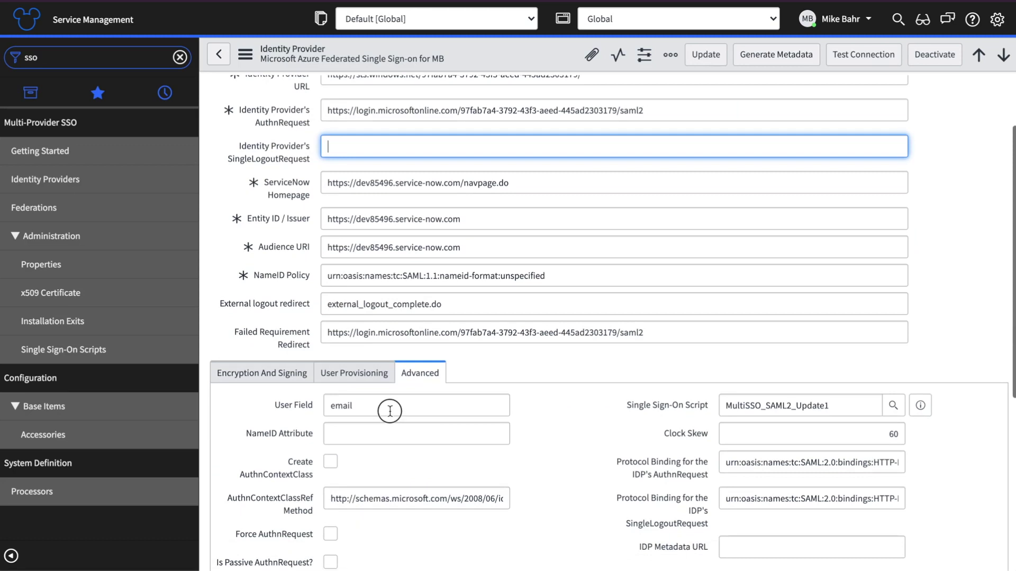
double_click(390, 411)
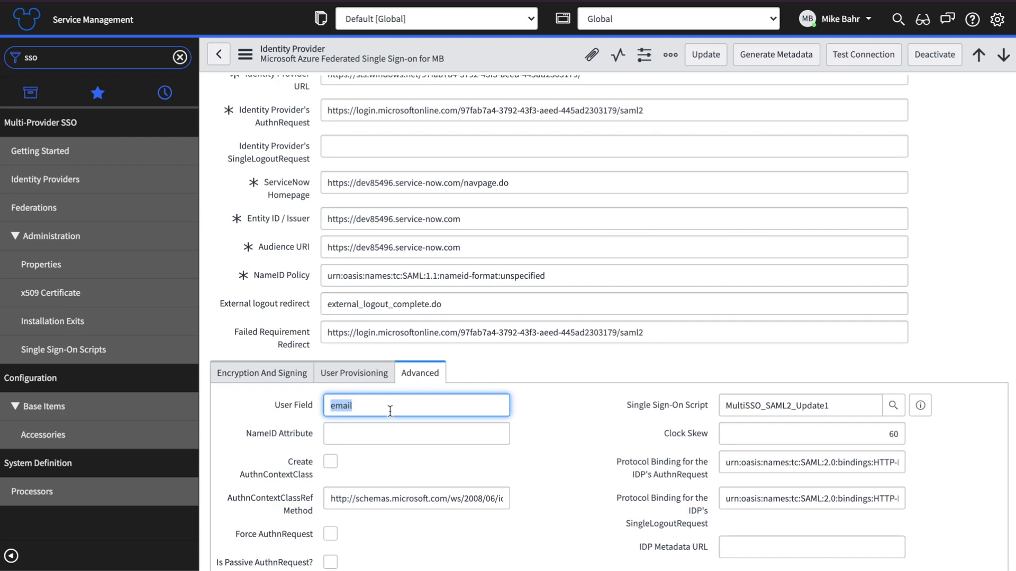
text(user_name)
click(571, 431)
double_click(846, 407)
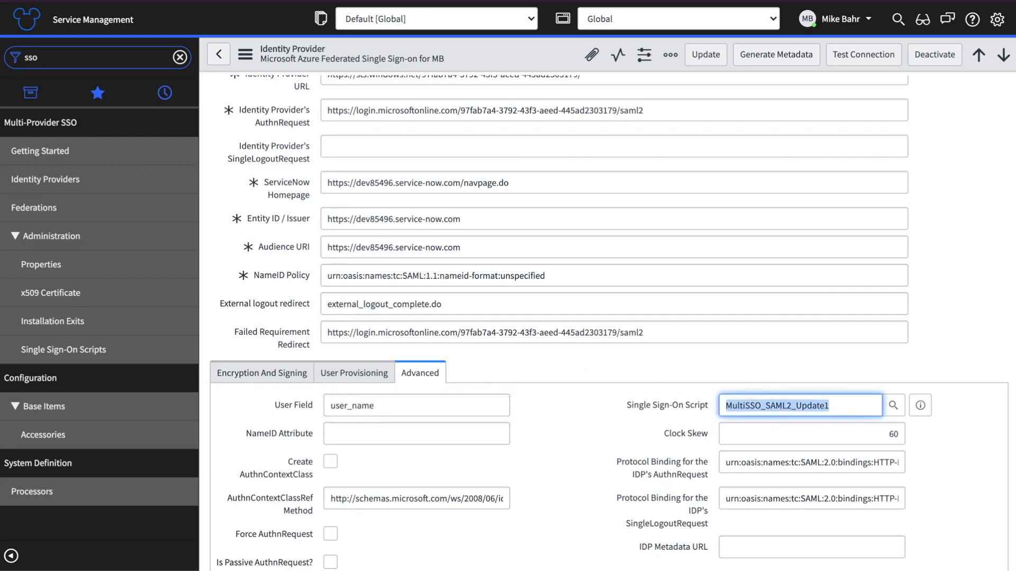
key(BackSpace)
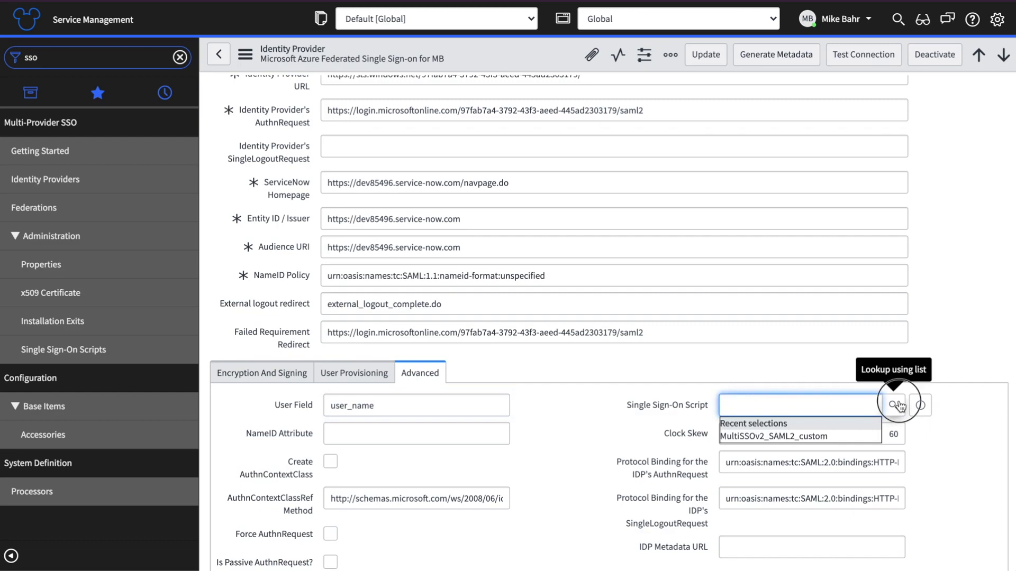
click(895, 406)
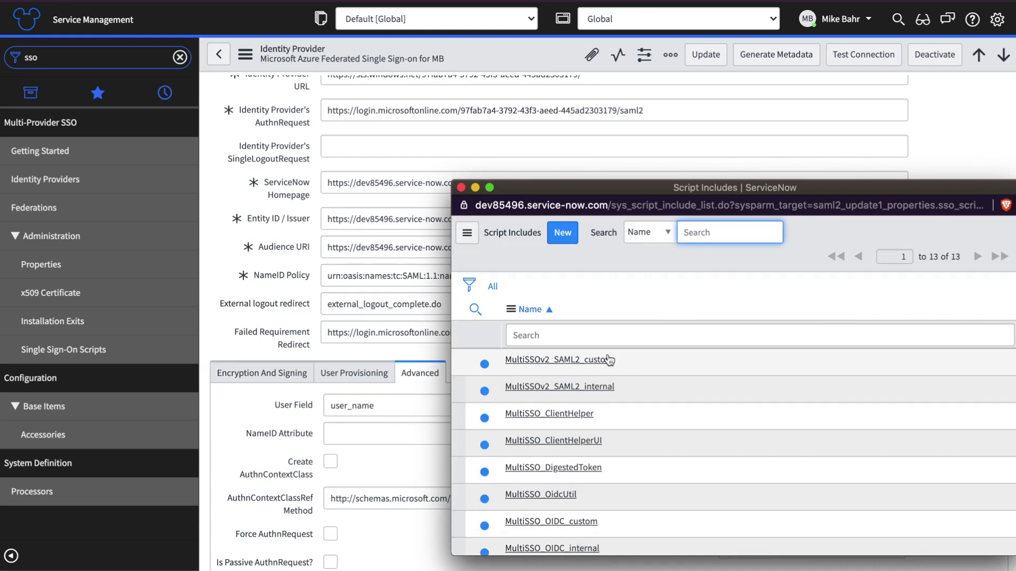
click(535, 360)
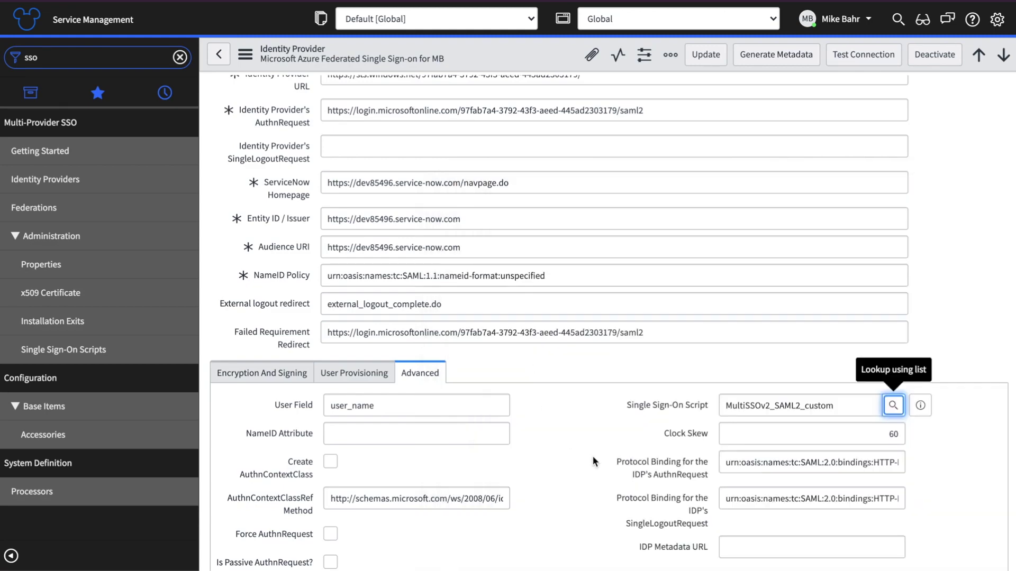
scroll(617, 315, down, 5)
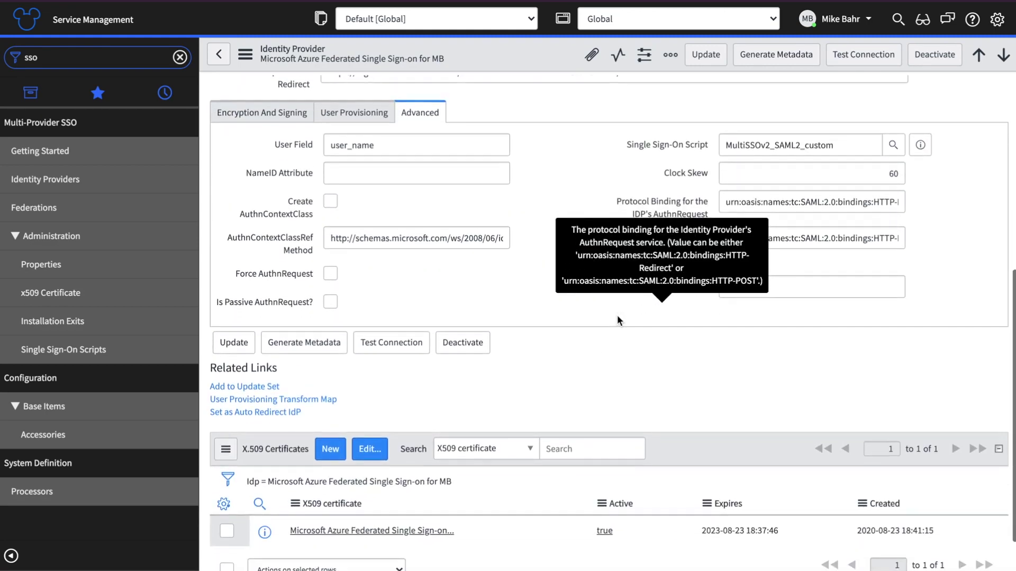
scroll(617, 321, up, 1)
scroll(605, 247, up, 6)
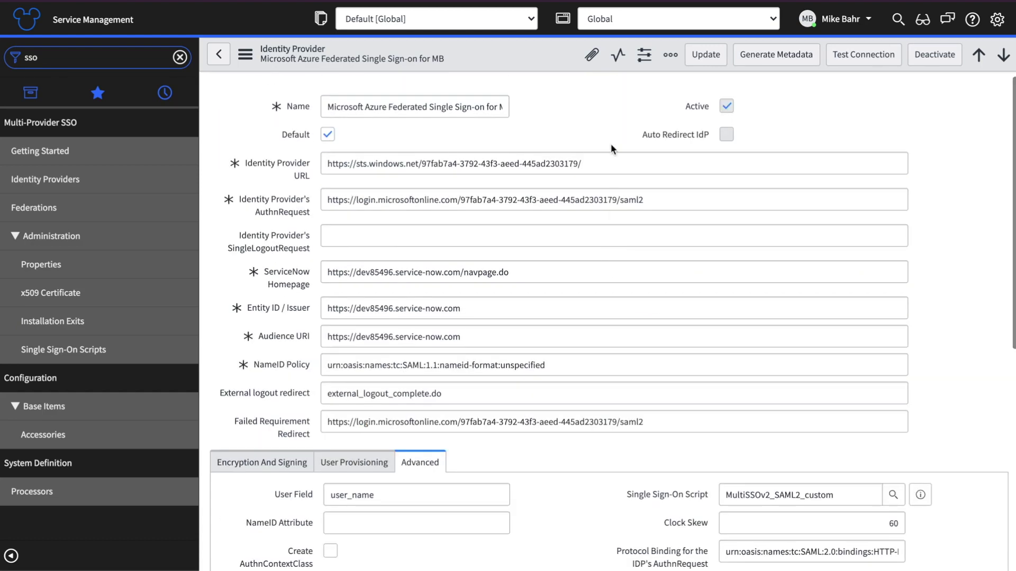
Step: Run Test Connection, sign in with the Microsoft account, and review the login and logout results
click(855, 58)
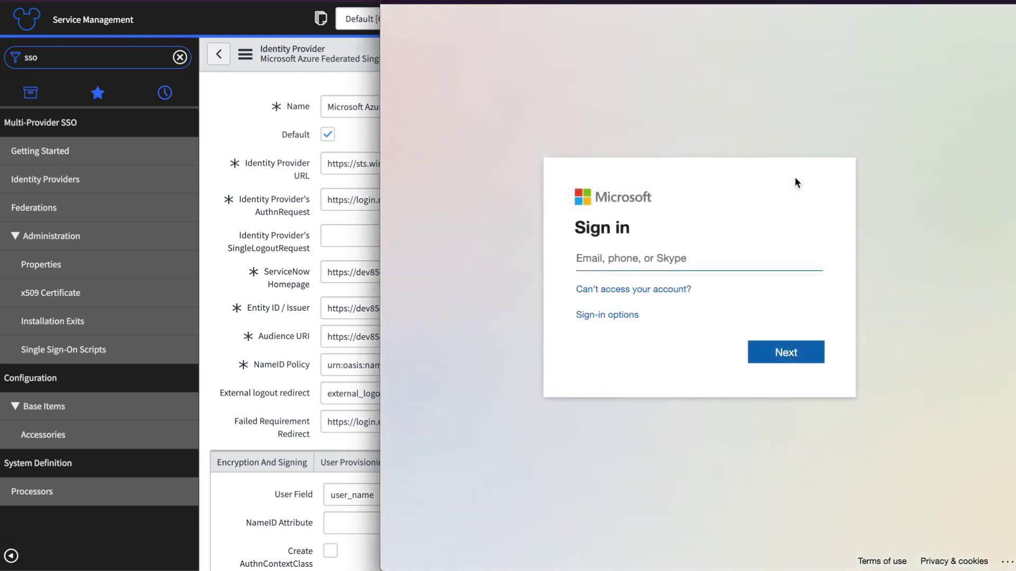
click(655, 256)
key(super+v)
key(Return)
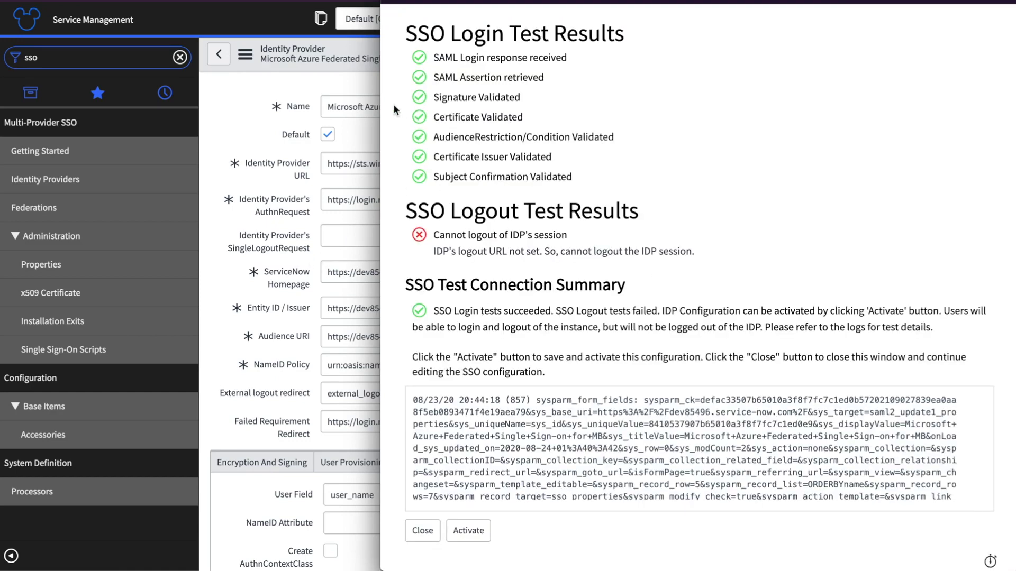
drag(434, 56, 595, 367)
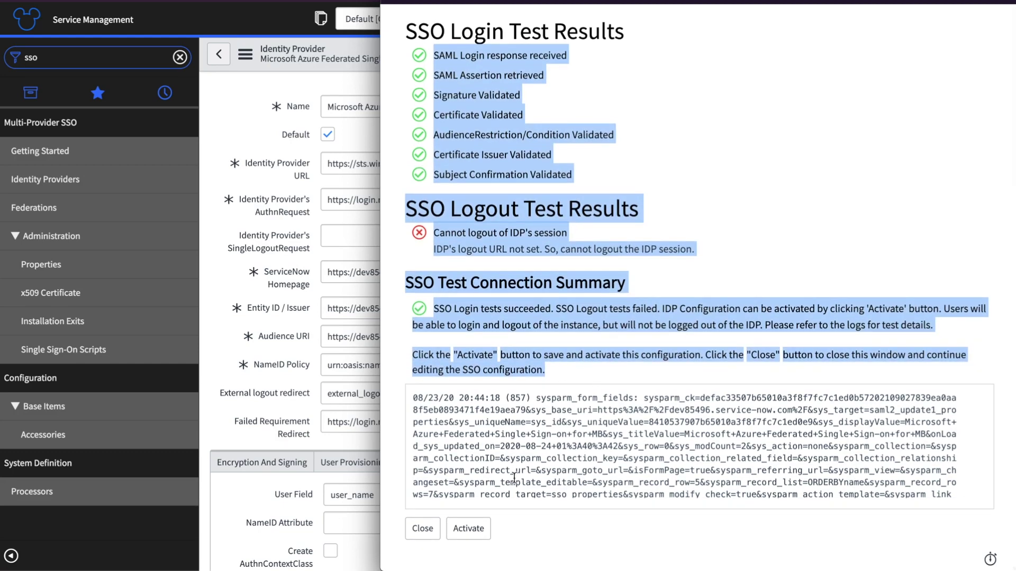
Step: Activate the tested Azure provider, then use the 'Set as Auto Redirect IdP' related link
click(474, 533)
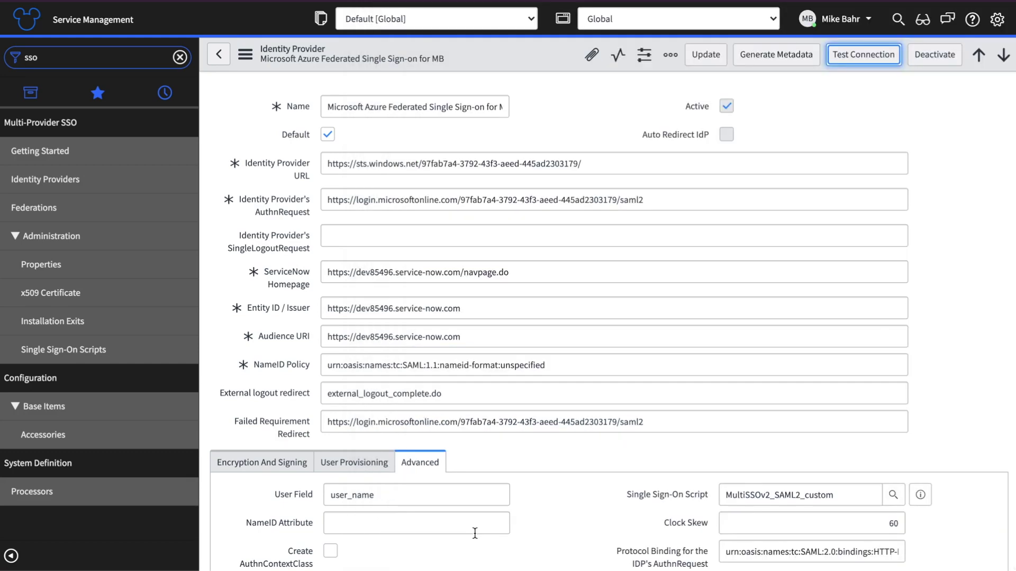
scroll(603, 396, down, 5)
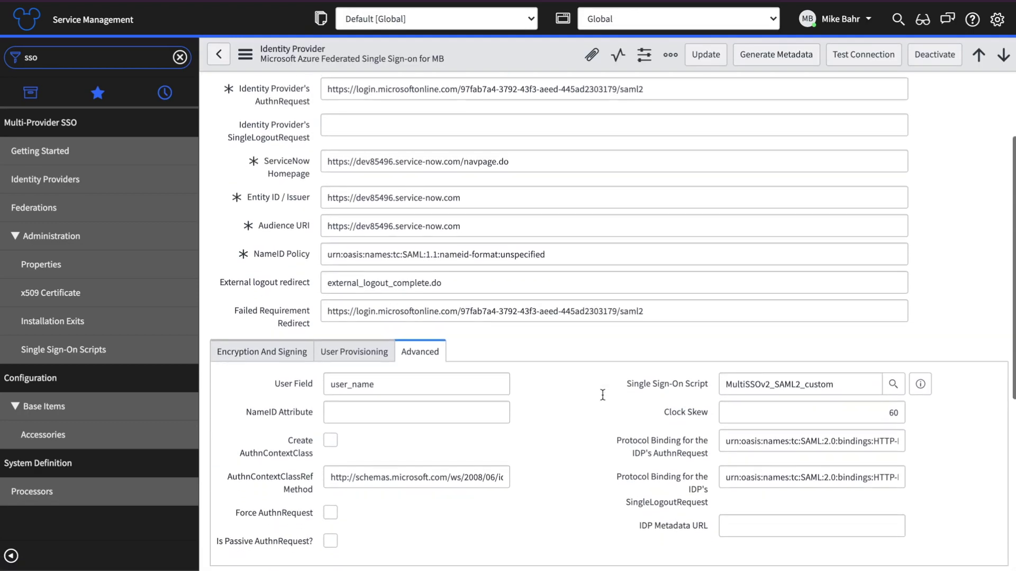
scroll(604, 399, down, 1)
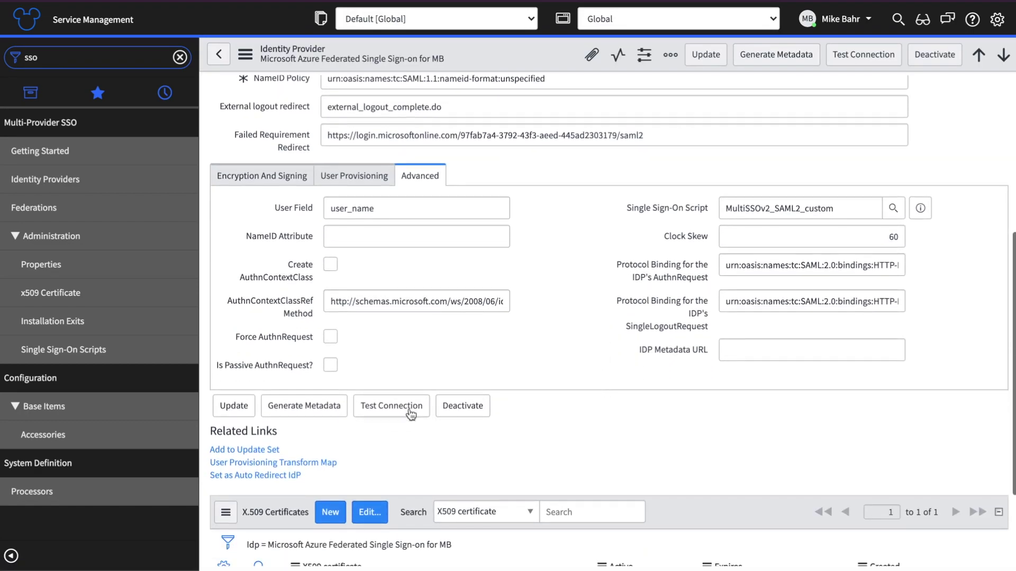
click(252, 476)
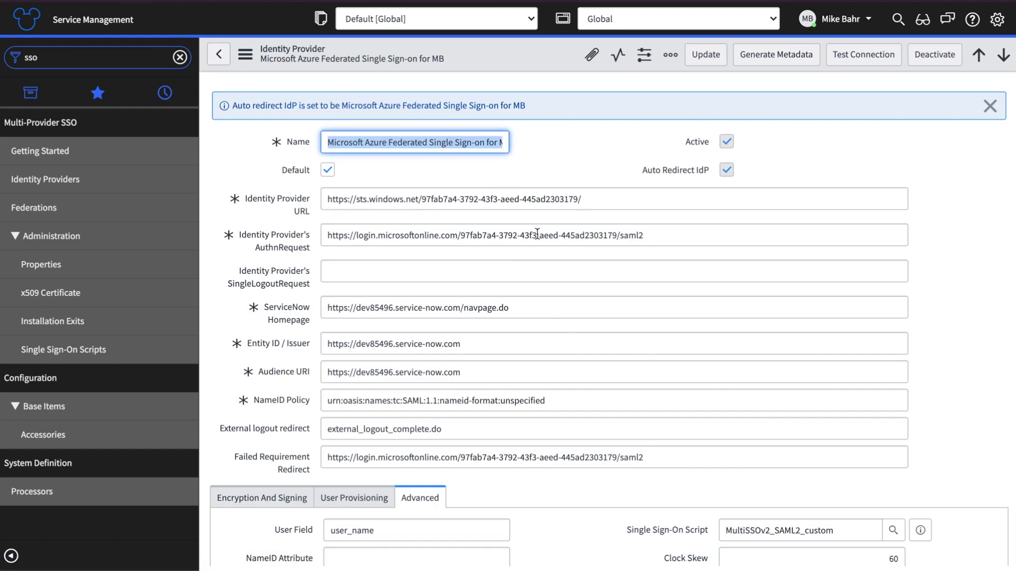
Step: Set 'Enable multiple provider SSO' to Yes in Multi-Provider SSO Properties and save it
click(67, 270)
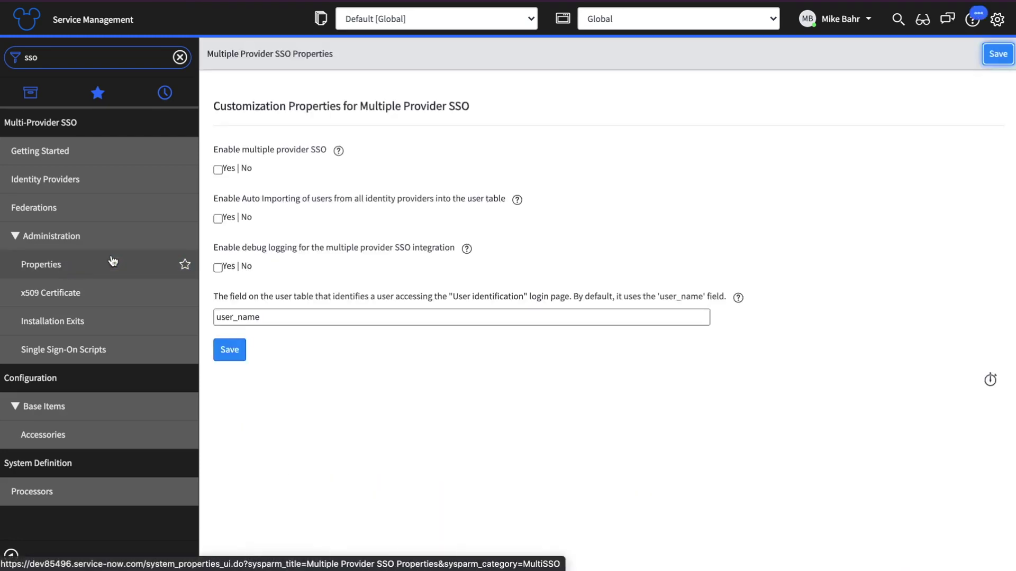
click(220, 170)
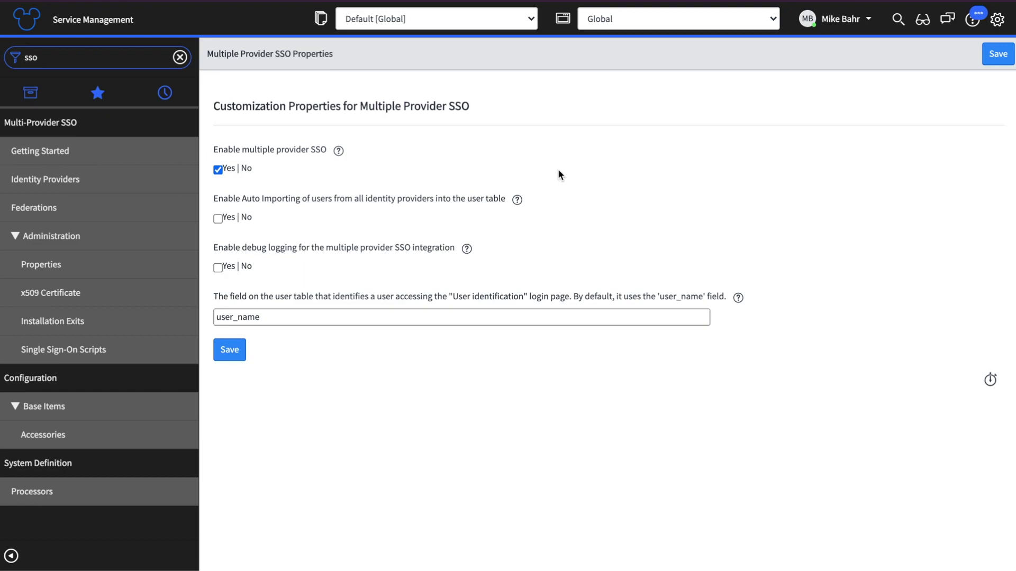
click(998, 56)
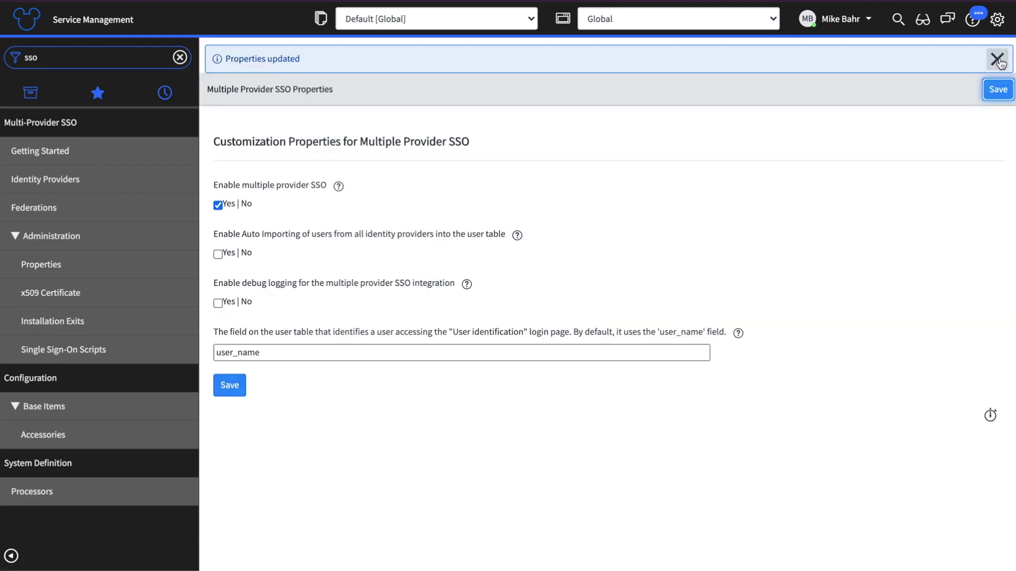
click(998, 60)
click(836, 19)
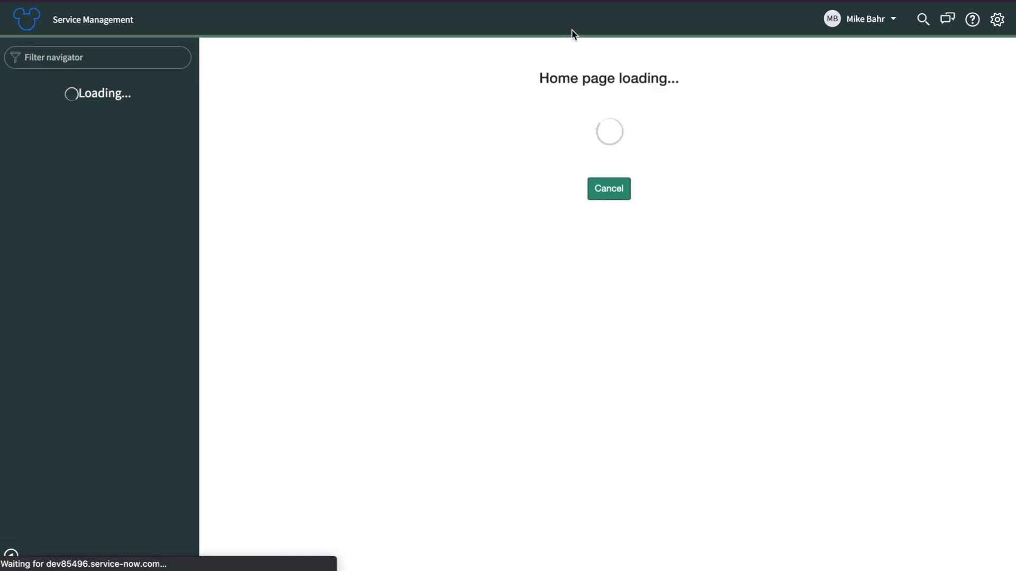
Step: Switch your user profile to the Default view and select the User ID value to check it
click(836, 27)
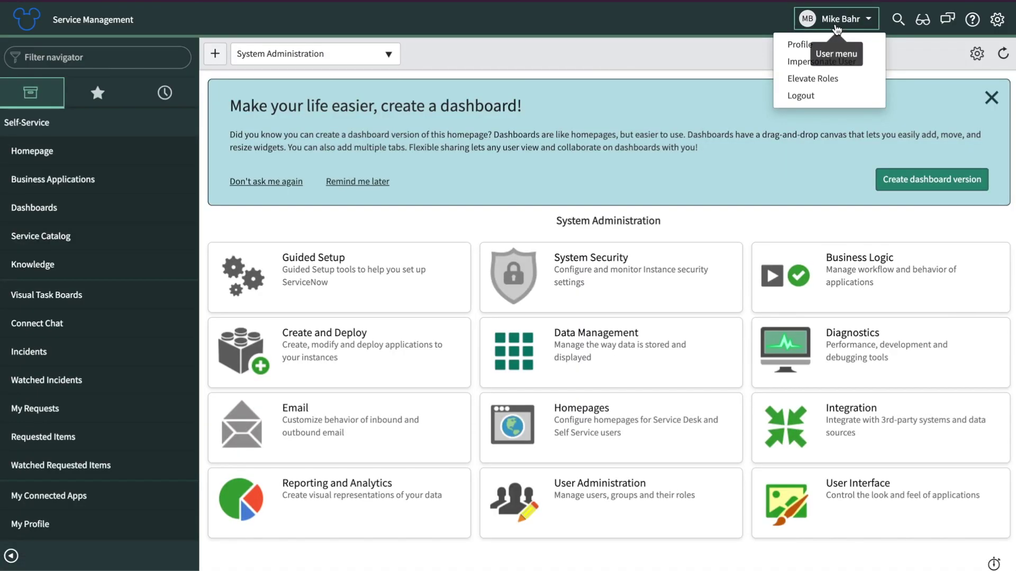
click(804, 46)
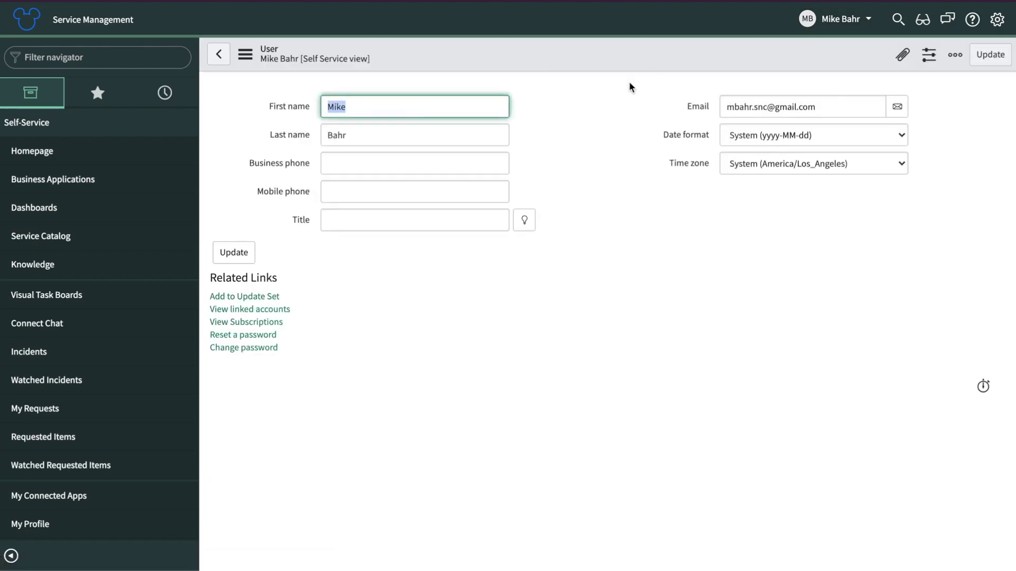
click(333, 58)
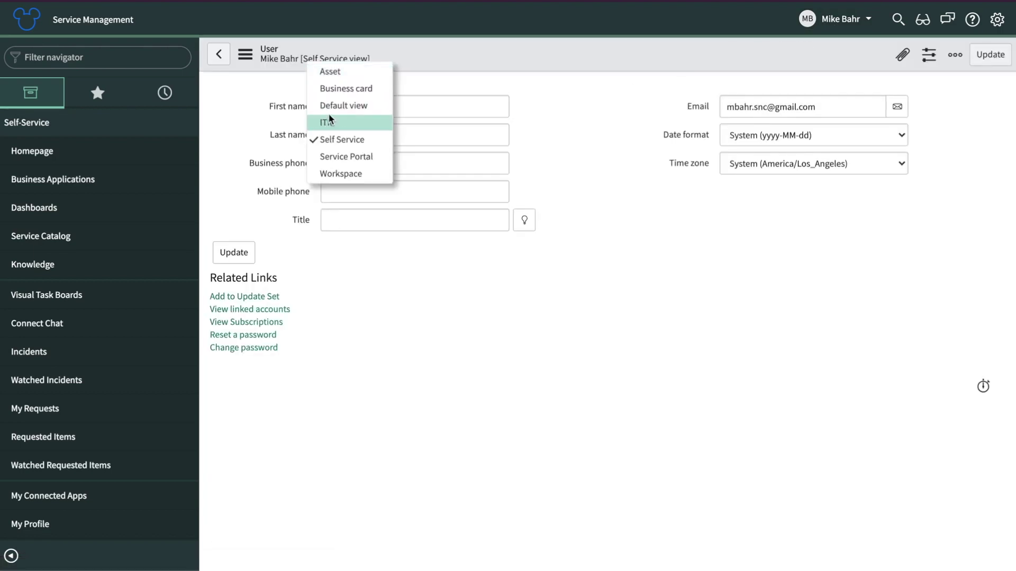
click(333, 106)
double_click(457, 106)
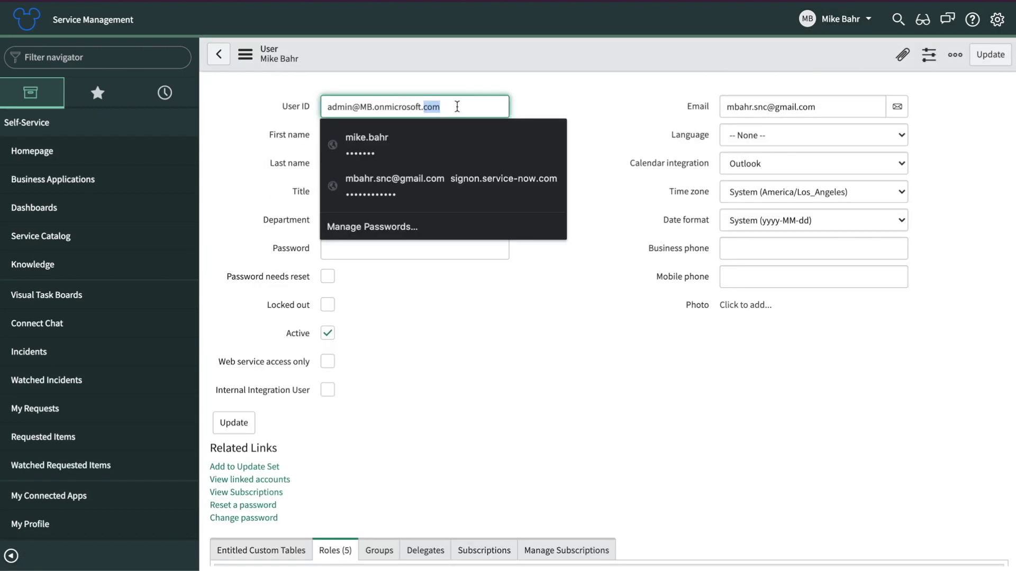
key(ctrl+a)
click(302, 81)
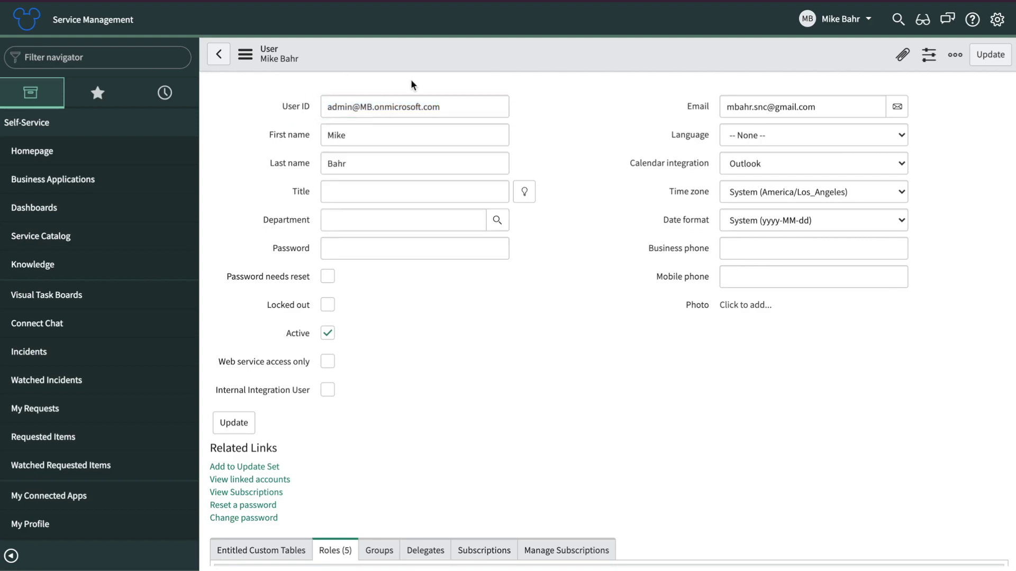
Step: Impersonate the local user account found by searching 'mike'
click(828, 25)
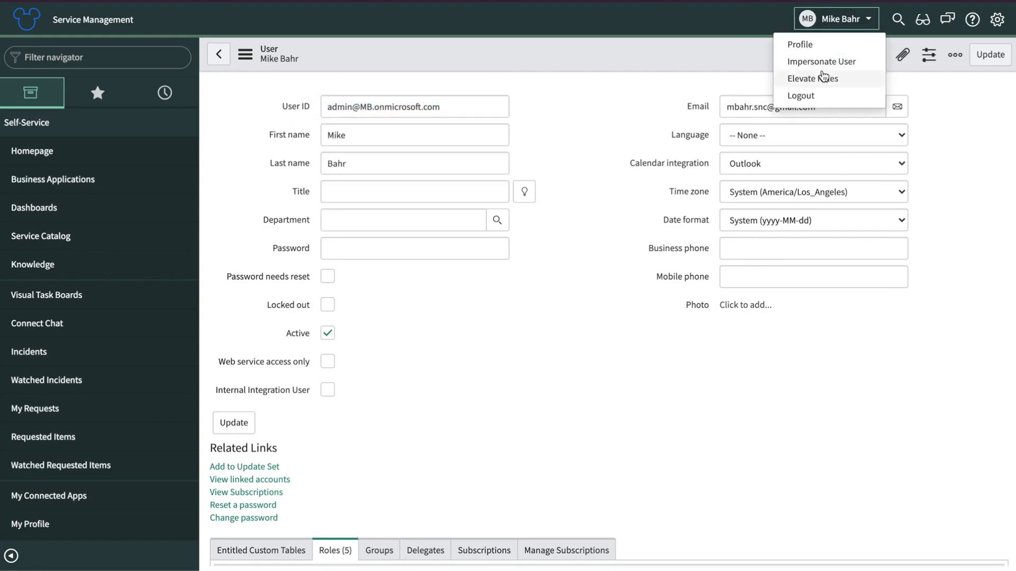
click(822, 62)
click(523, 76)
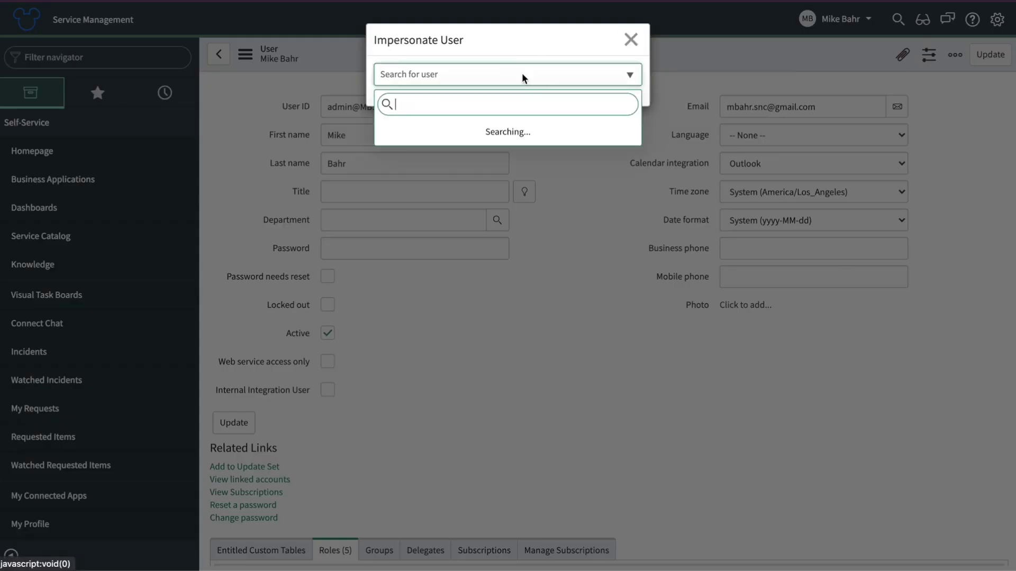
text(mike)
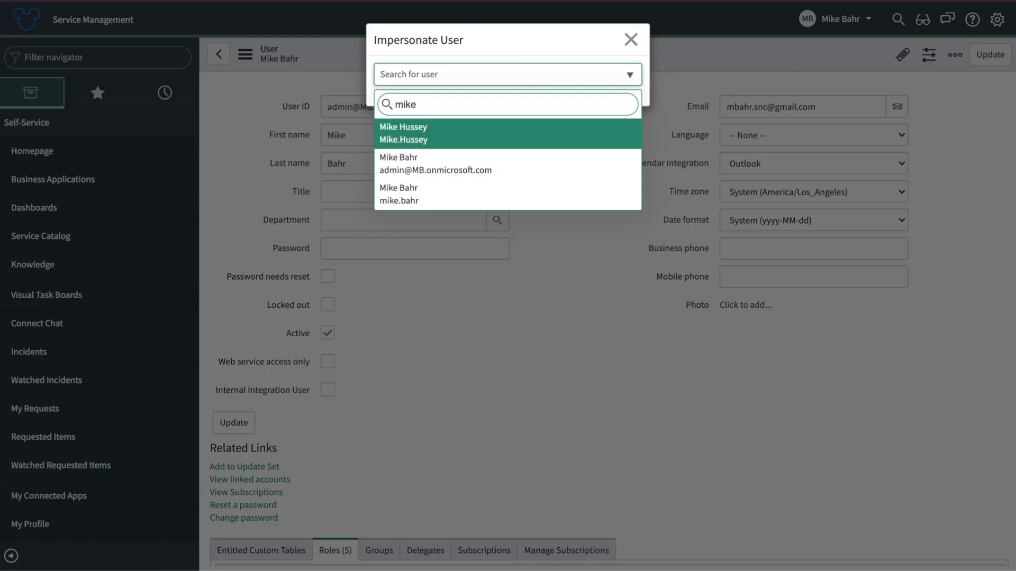
key(Down)
key(Down)
key(Return)
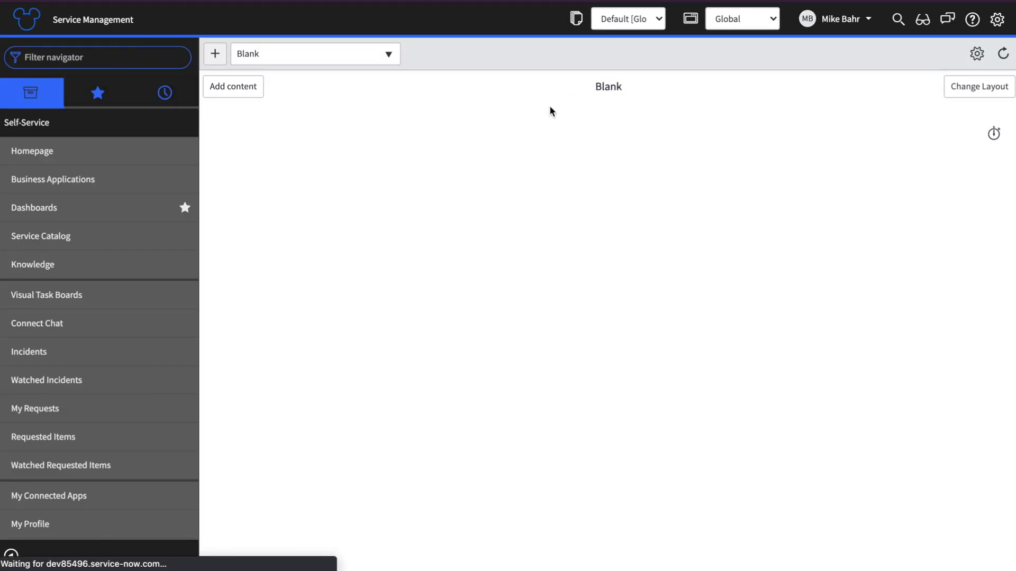
Step: Log out, then sign back in through external login with the listed Microsoft account
click(826, 21)
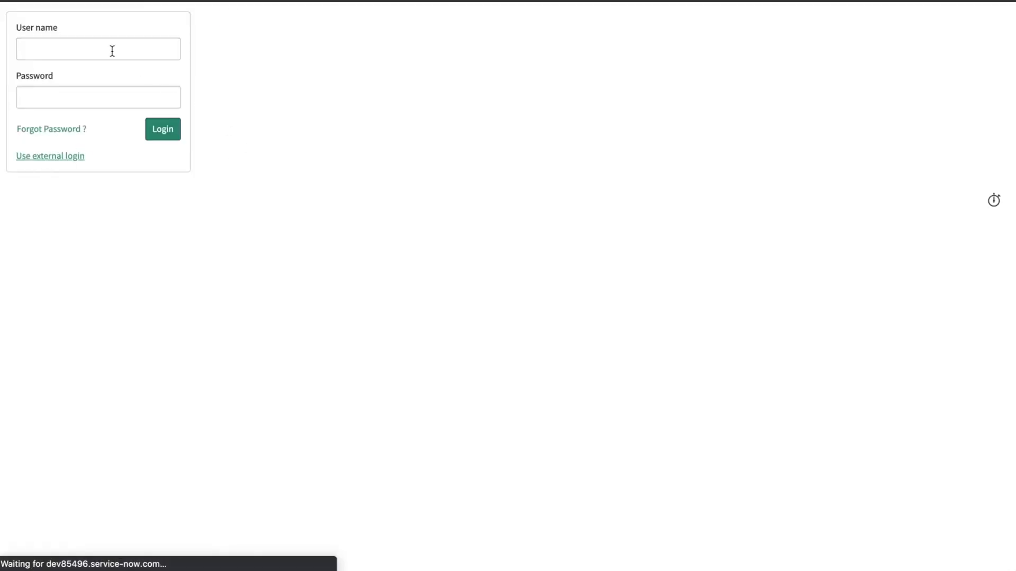
key(Return)
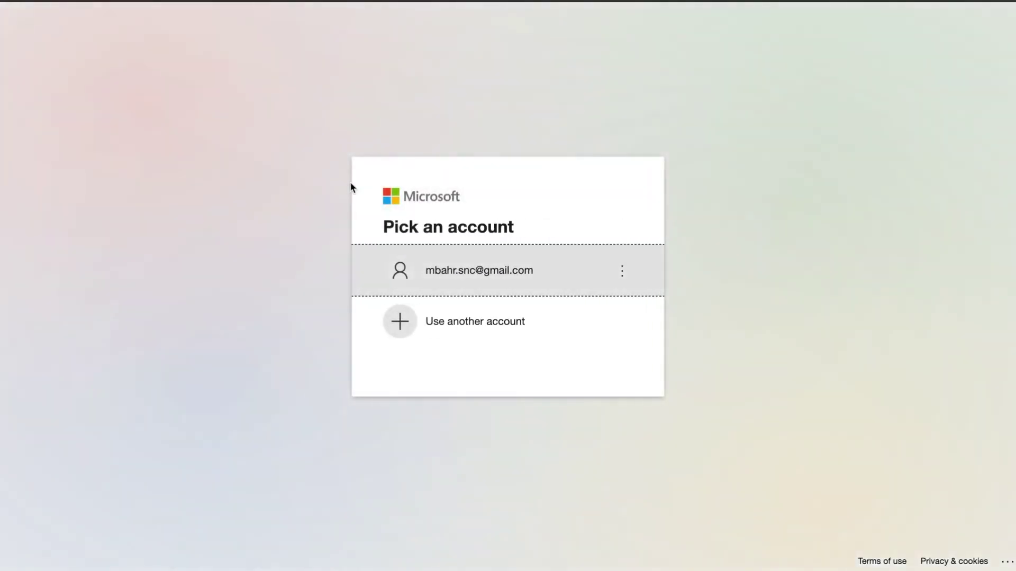
click(491, 271)
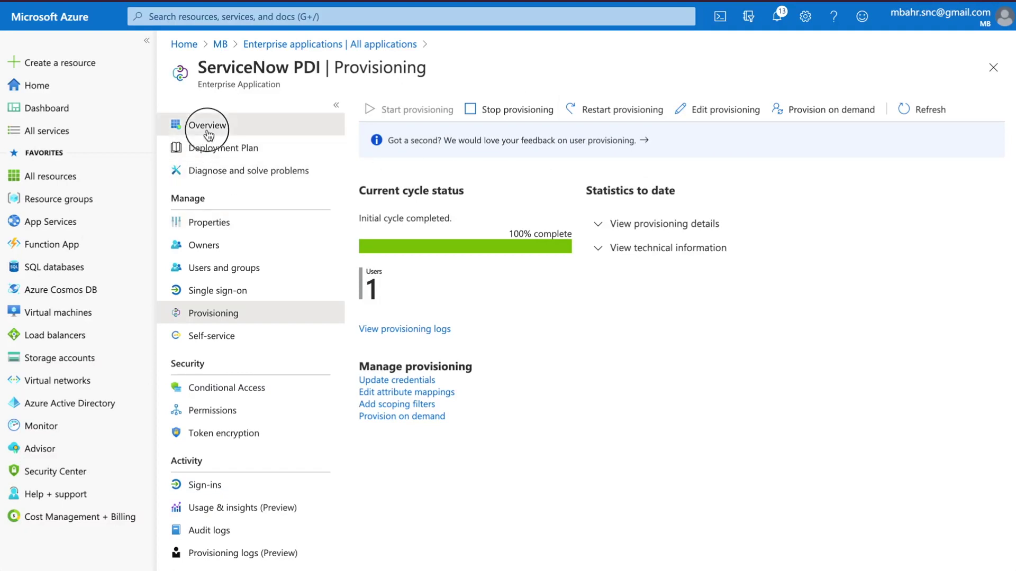
Step: Search Azure AD Enterprise applications for 'servicenow' to list only the ServiceNow PDI app
click(206, 129)
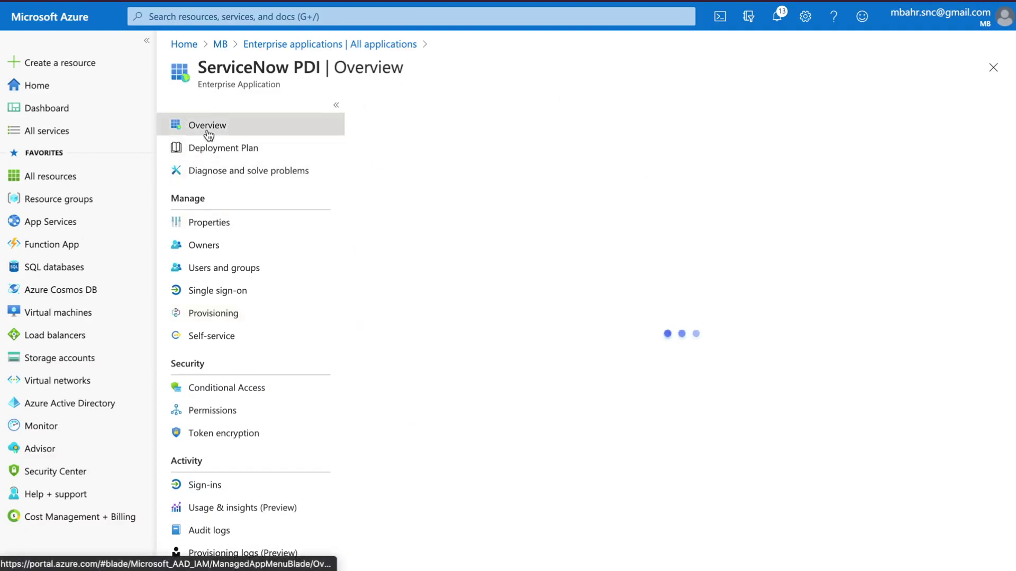
click(31, 402)
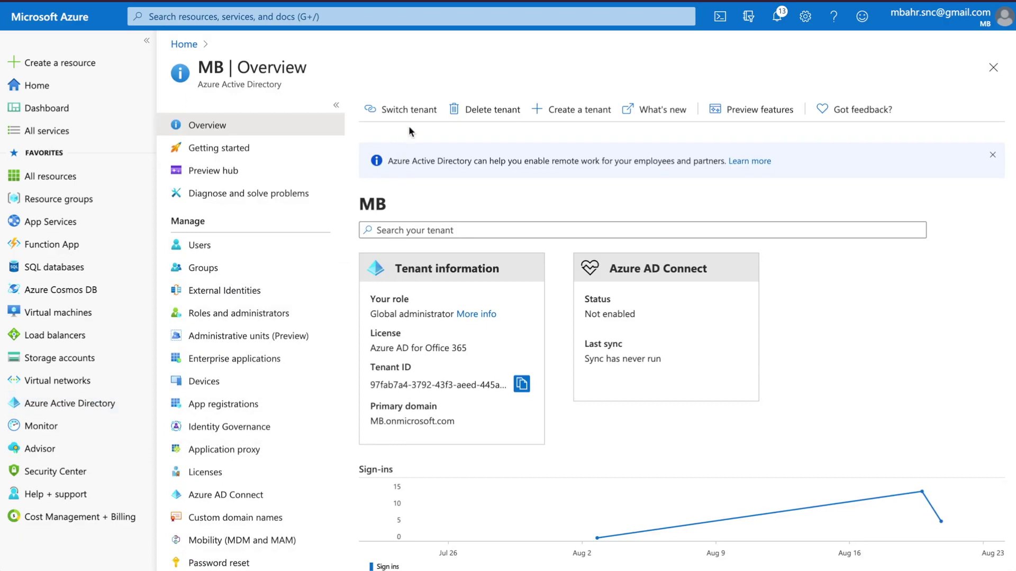
click(207, 356)
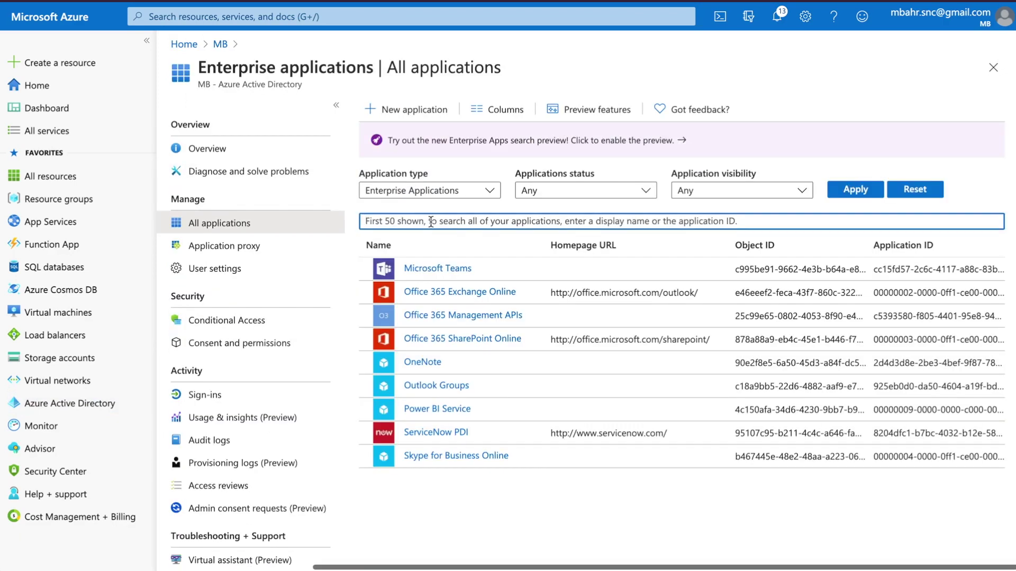
text(servicenow)
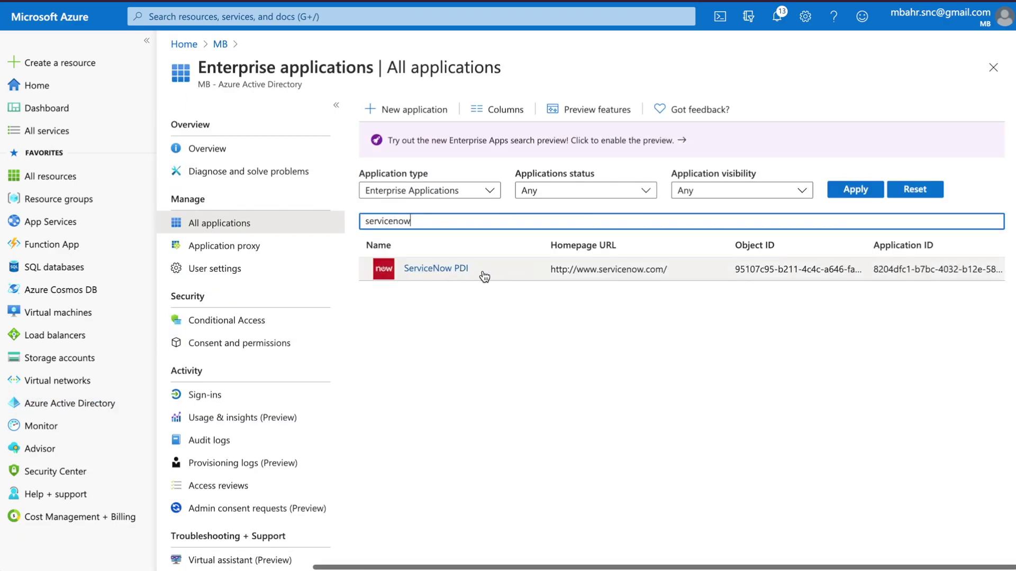